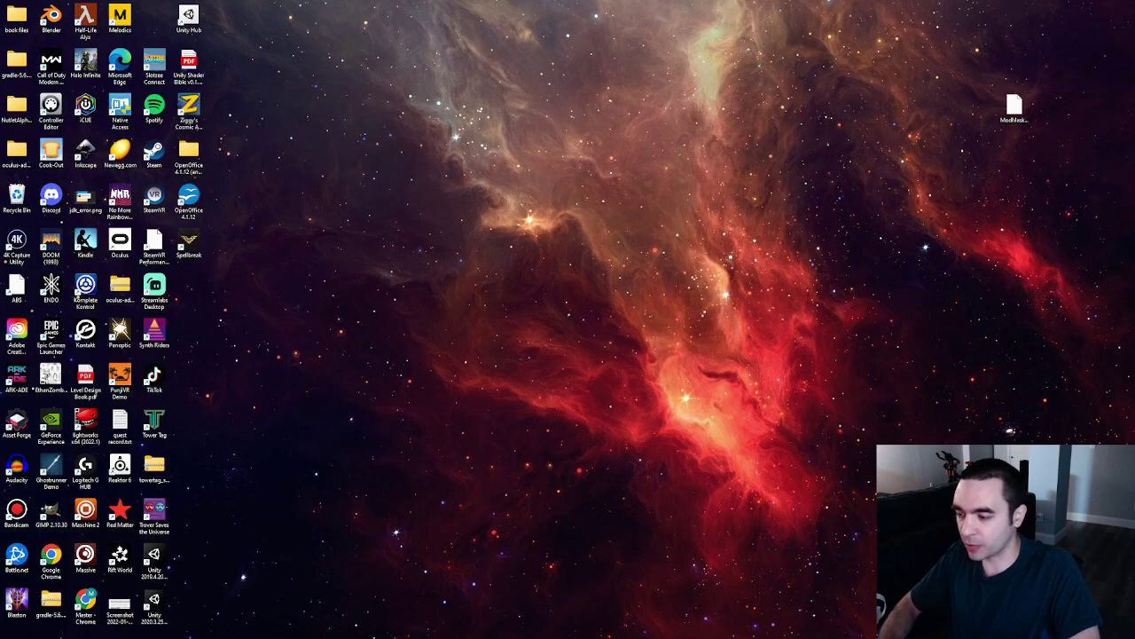
# Open Chrome in guest mode, search for "side quest" and open the Download SideQuest page
pyautogui.click(421, 476)
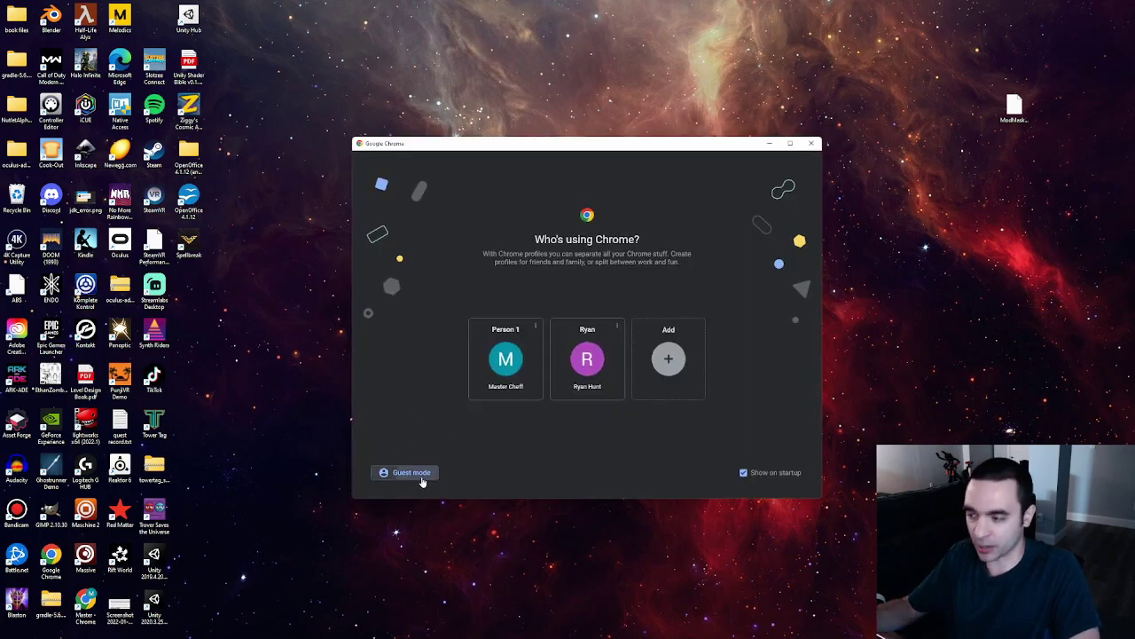
pyautogui.click(550, 11)
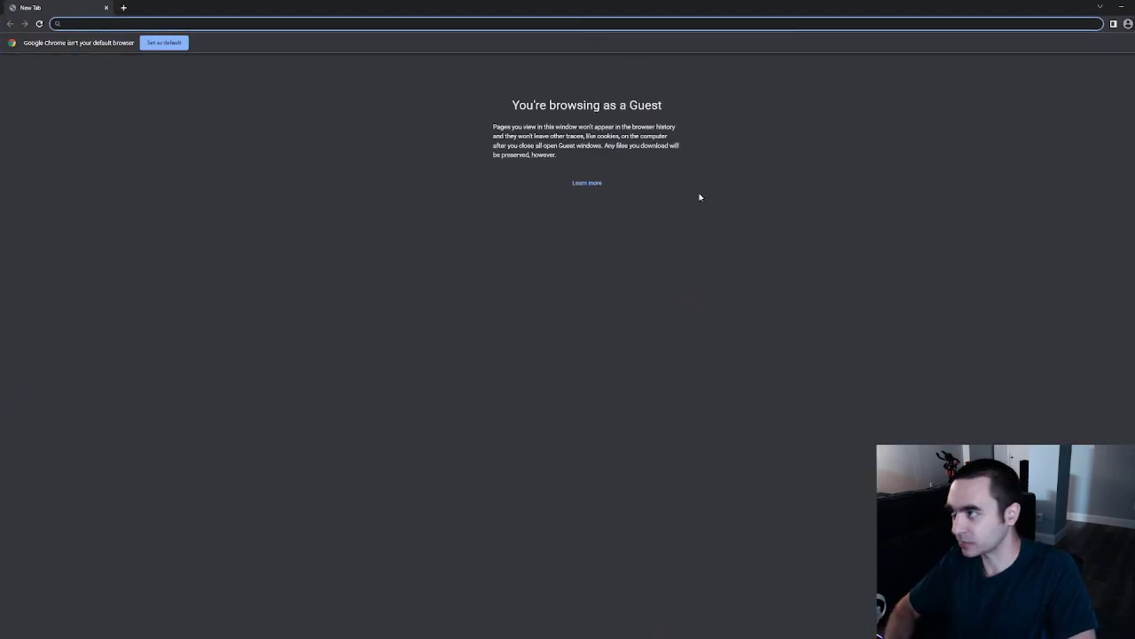
pyautogui.write('side quest')
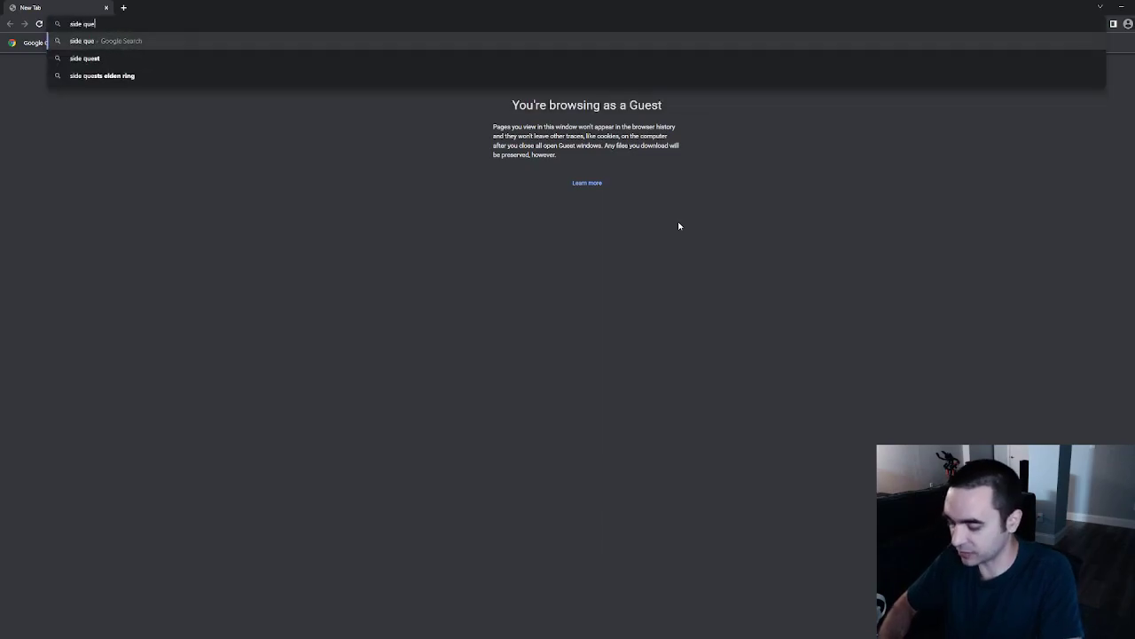
pyautogui.press('Return')
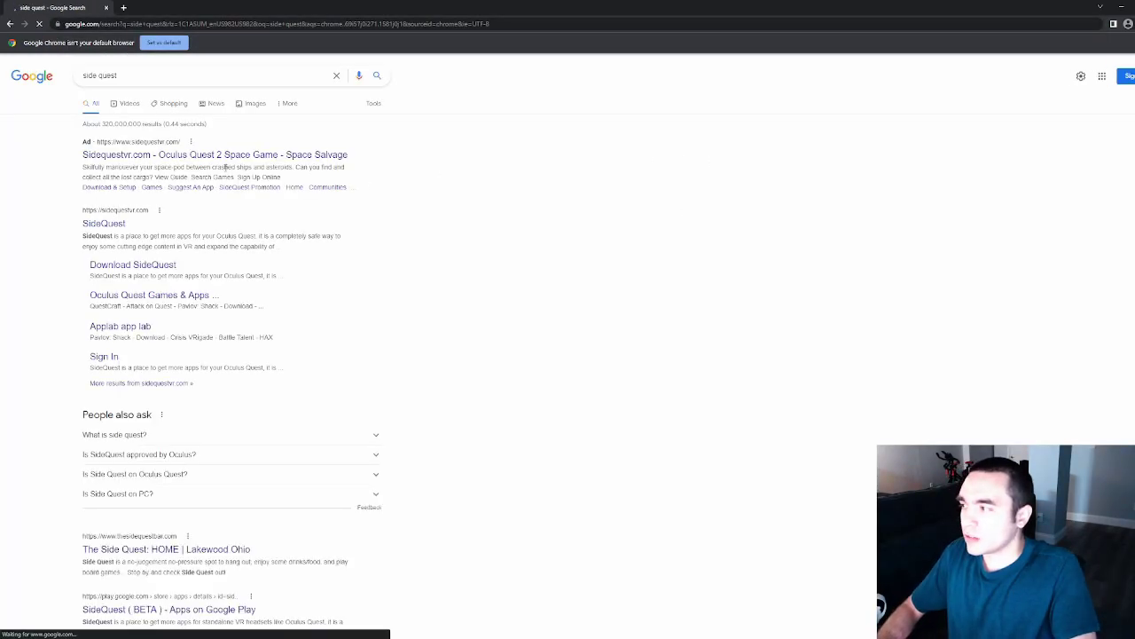
pyautogui.click(137, 270)
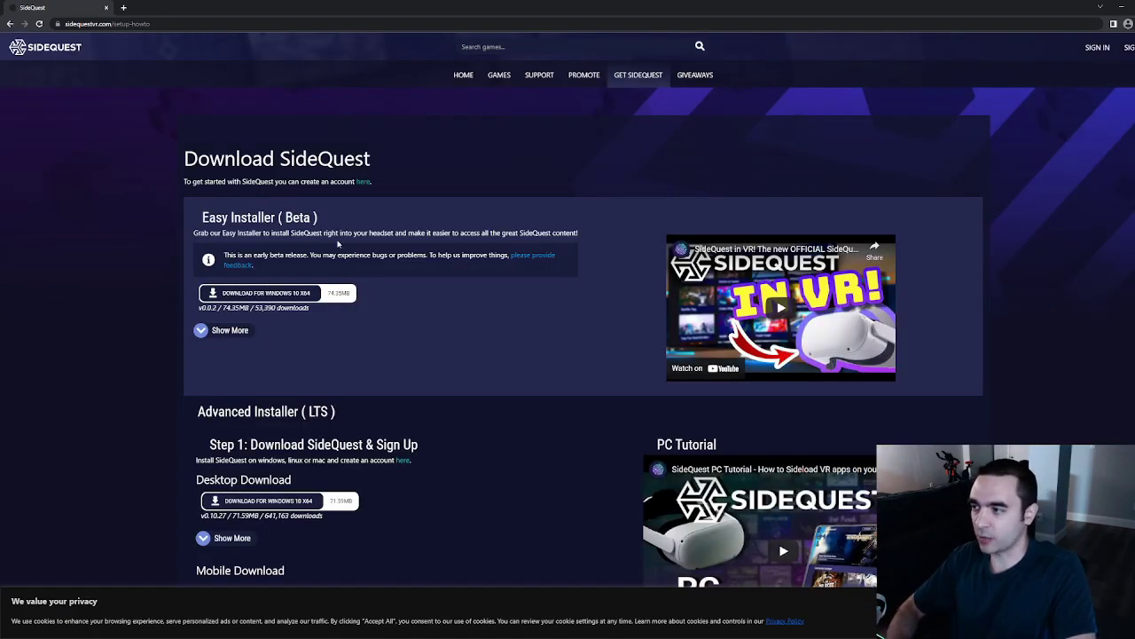
# Show the other desktop versions under Advanced Installer (LTS) and download the Windows 10 x64 installer
pyautogui.scroll(-2, 351, 287)
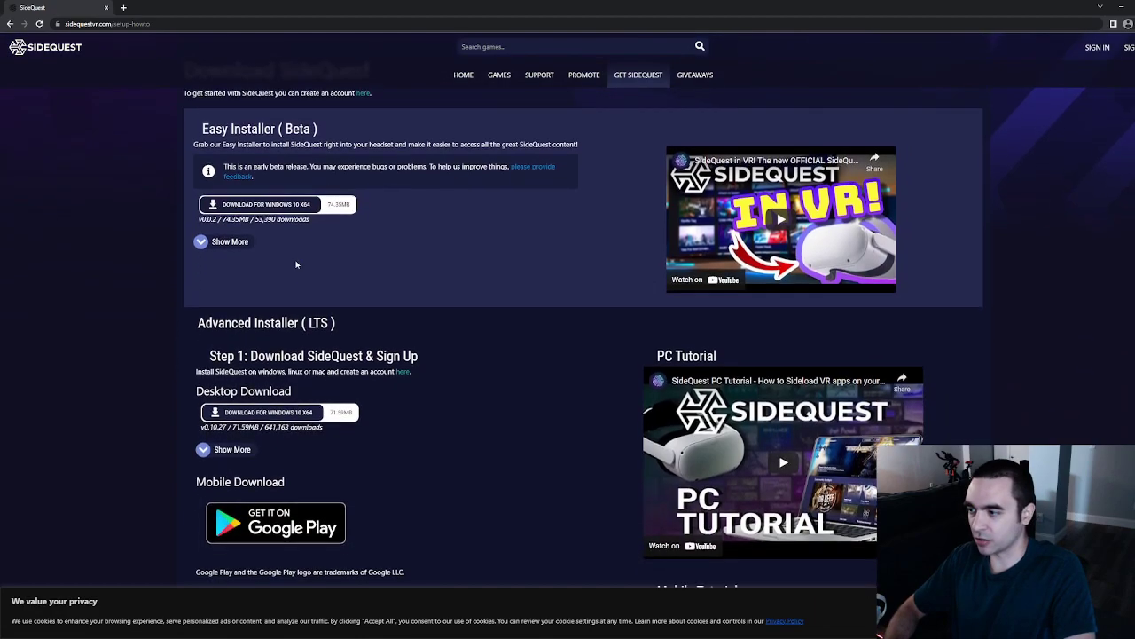
pyautogui.click(229, 400)
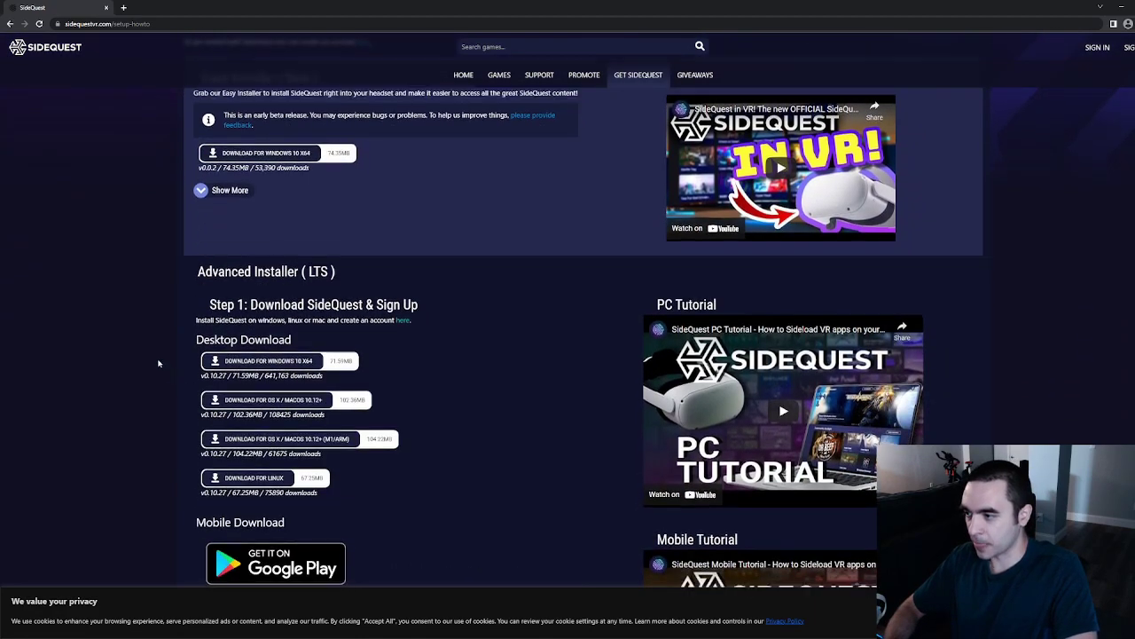
pyautogui.scroll(-1, 124, 337)
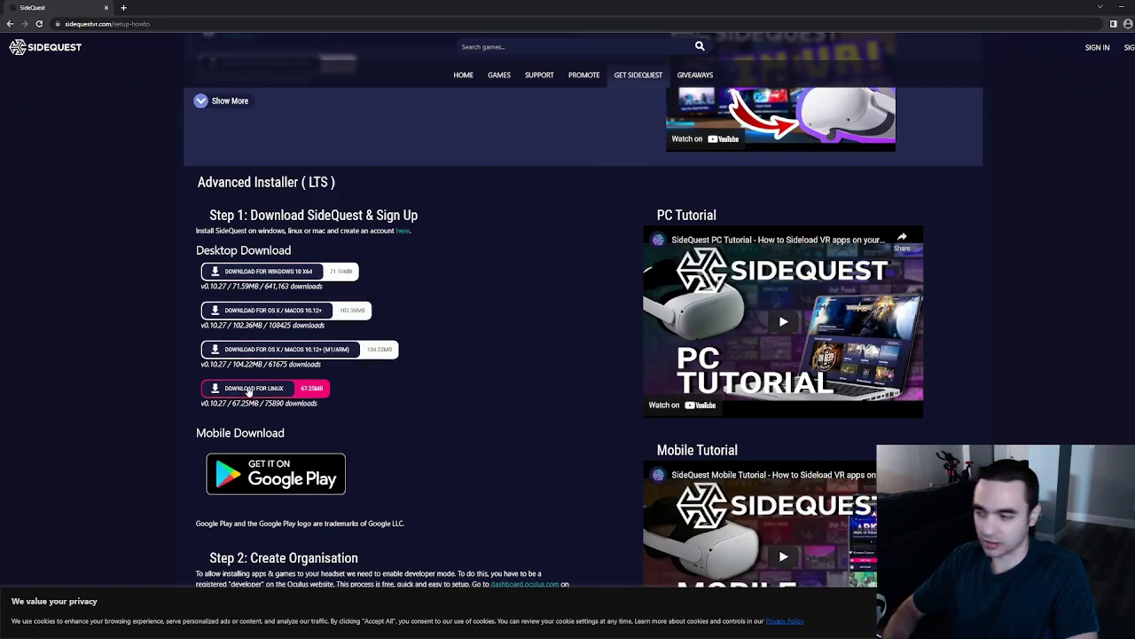
pyautogui.scroll(-1, 248, 391)
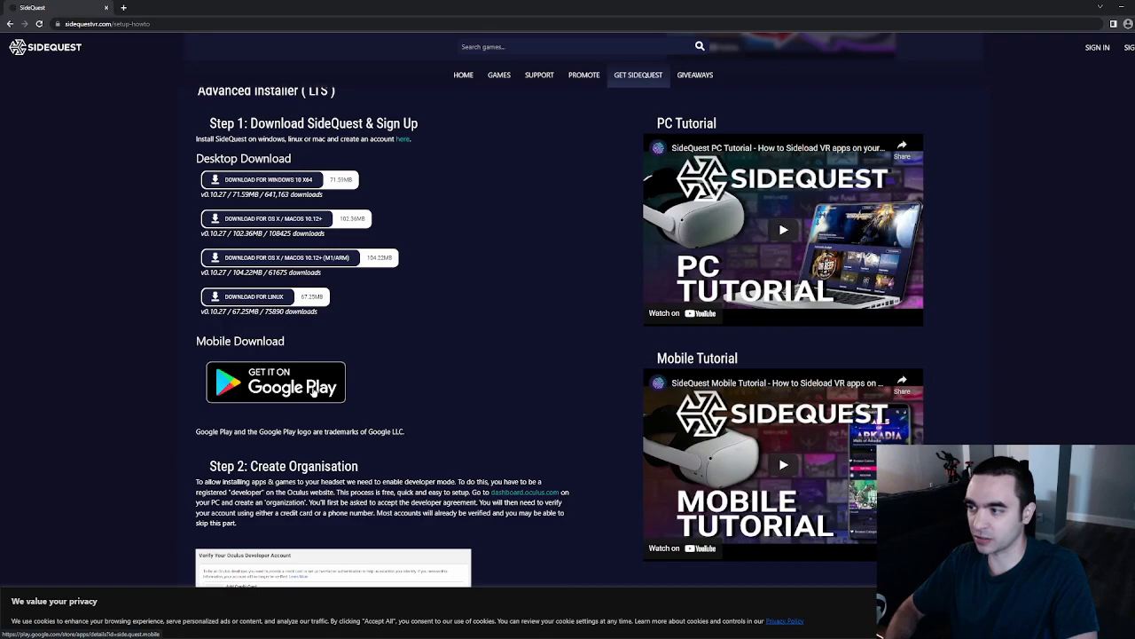
pyautogui.scroll(1, 306, 373)
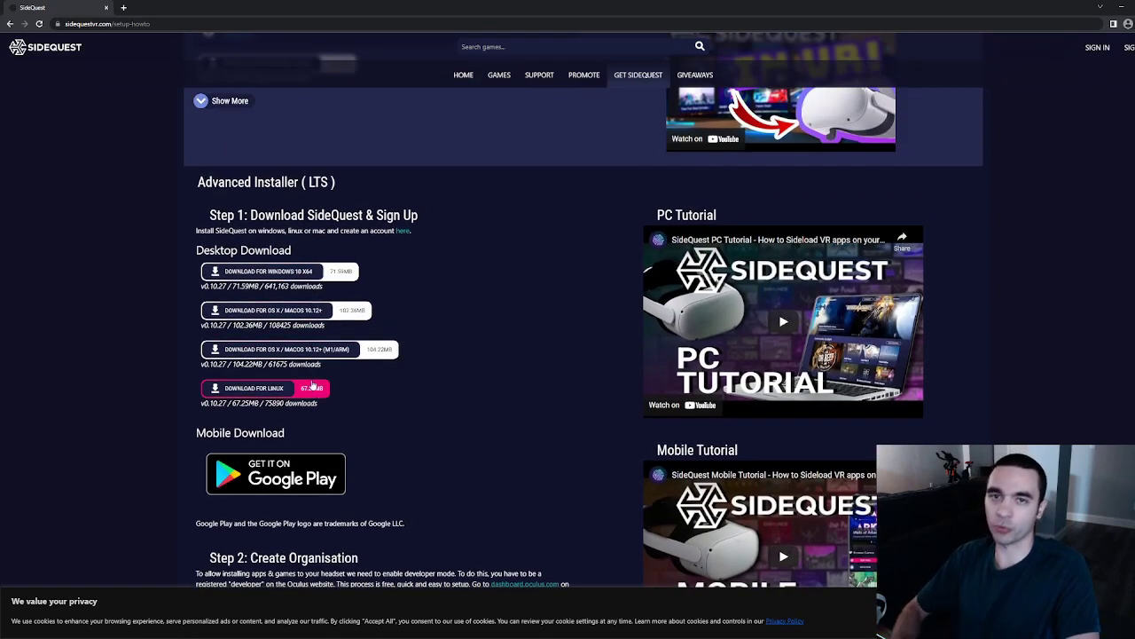
pyautogui.scroll(1, 577, 413)
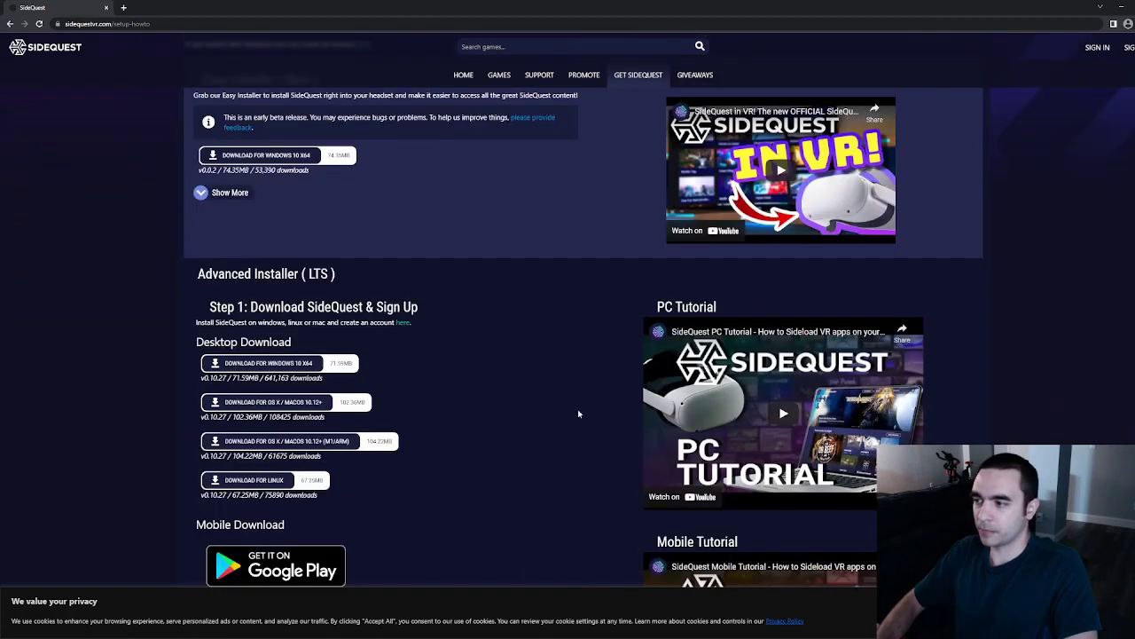
pyautogui.scroll(-1, 532, 404)
pyautogui.click(339, 321)
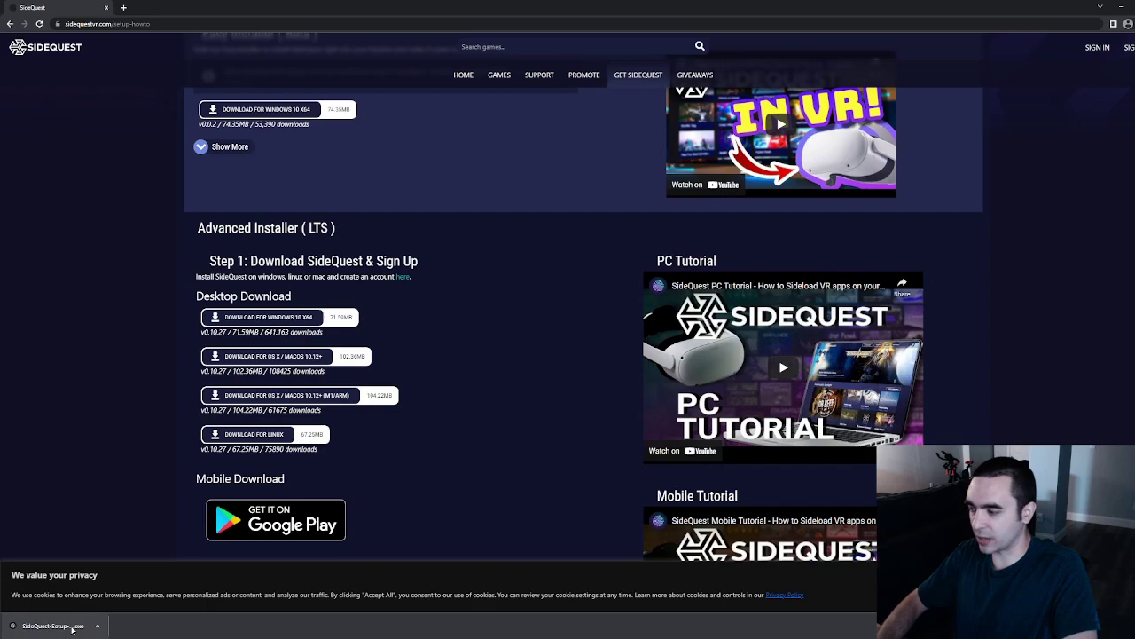
# Run the downloaded SideQuest setup, install it for all users of the computer and launch SideQuest on finishing
pyautogui.click(53, 626)
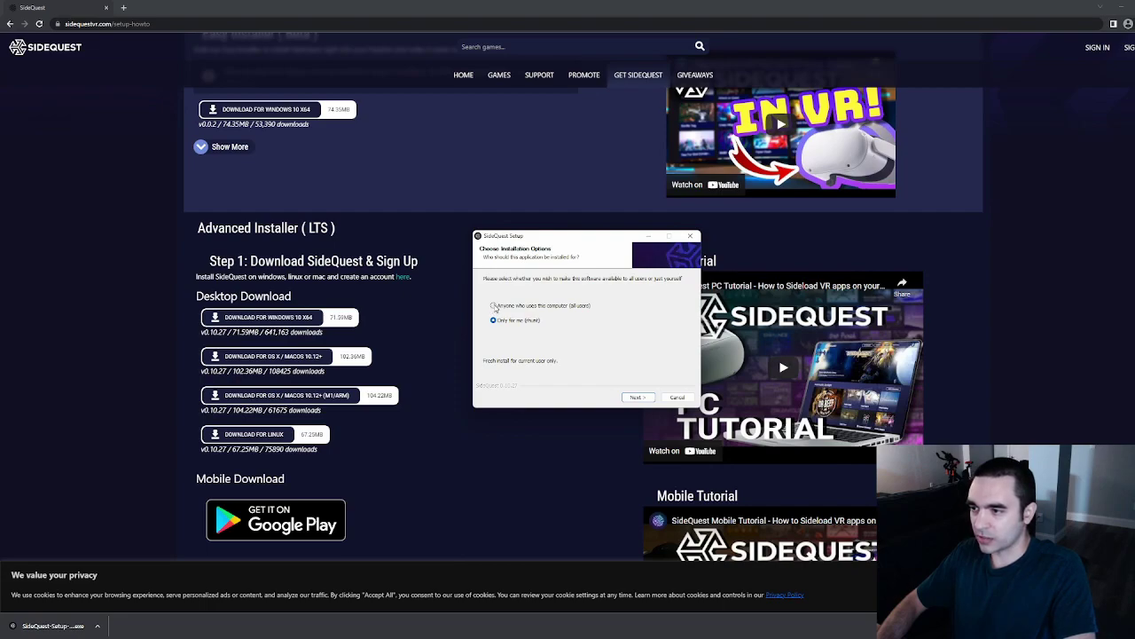
pyautogui.click(494, 306)
pyautogui.click(637, 397)
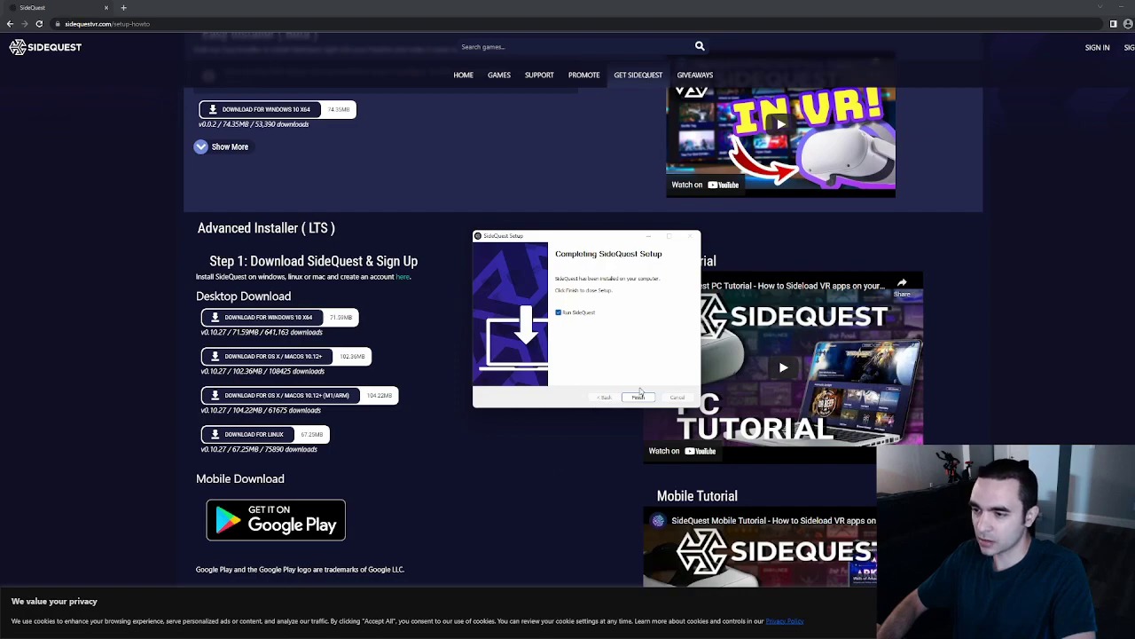
pyautogui.click(638, 397)
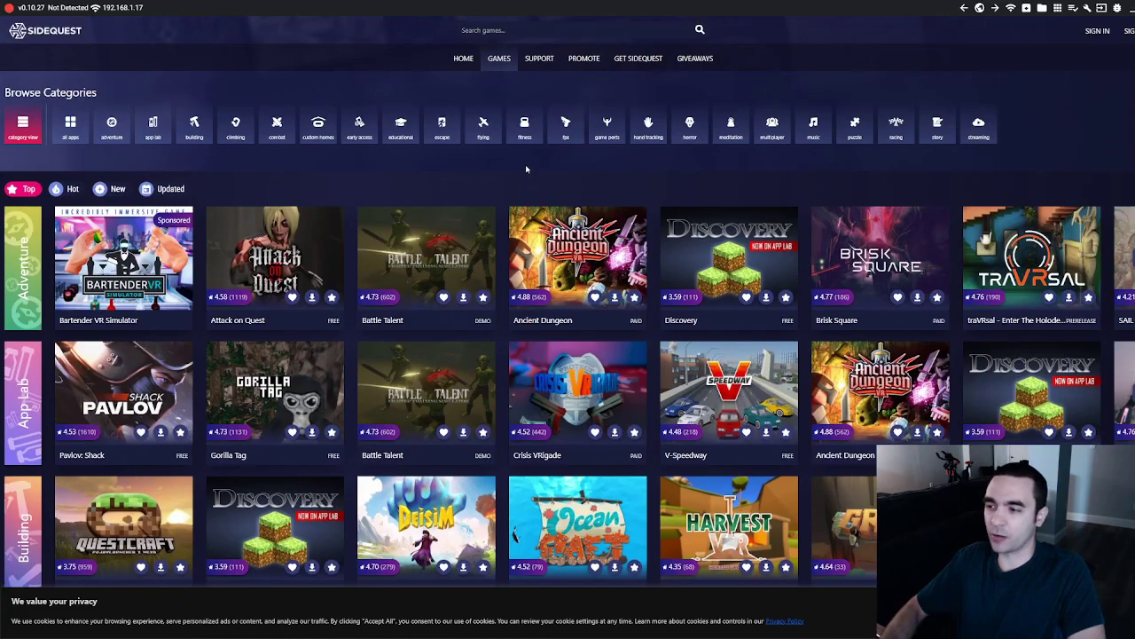
# Browse the SideQuest games catalogue by category, from Adventure and App Lab through to Game Ports and Hand Tracking
pyautogui.scroll(-3, 526, 186)
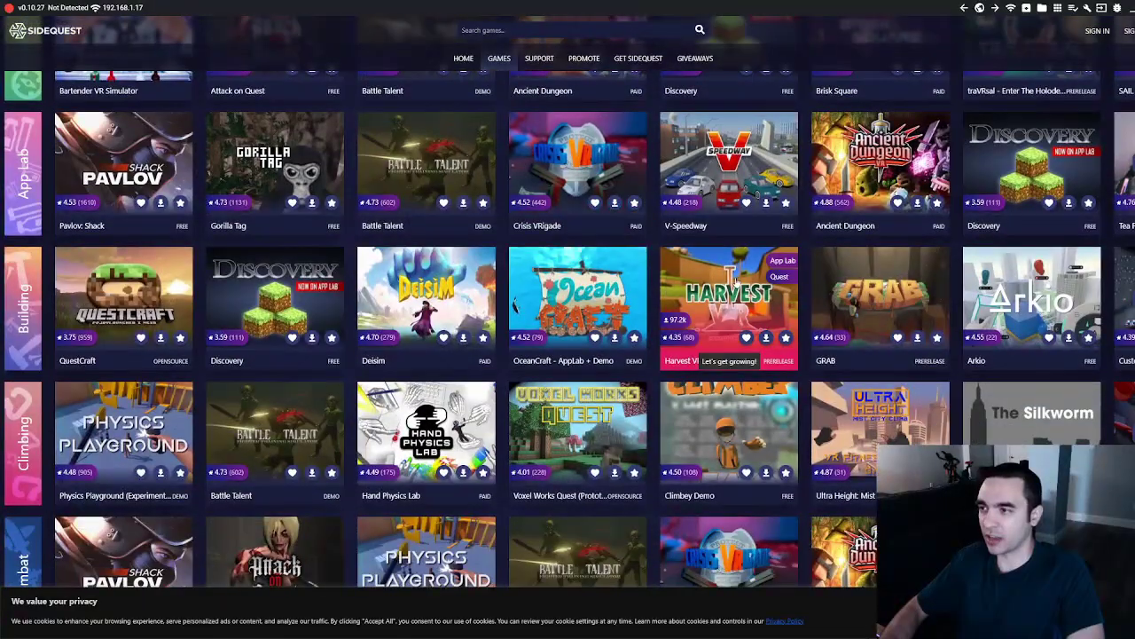
pyautogui.scroll(-5, 736, 282)
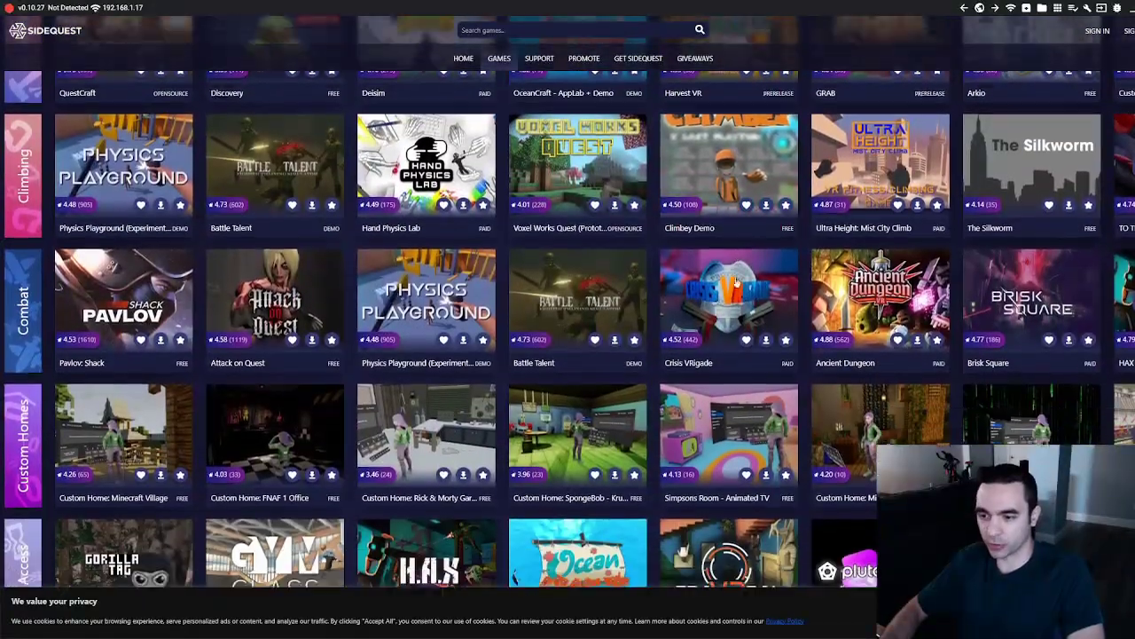
pyautogui.scroll(-1, 736, 282)
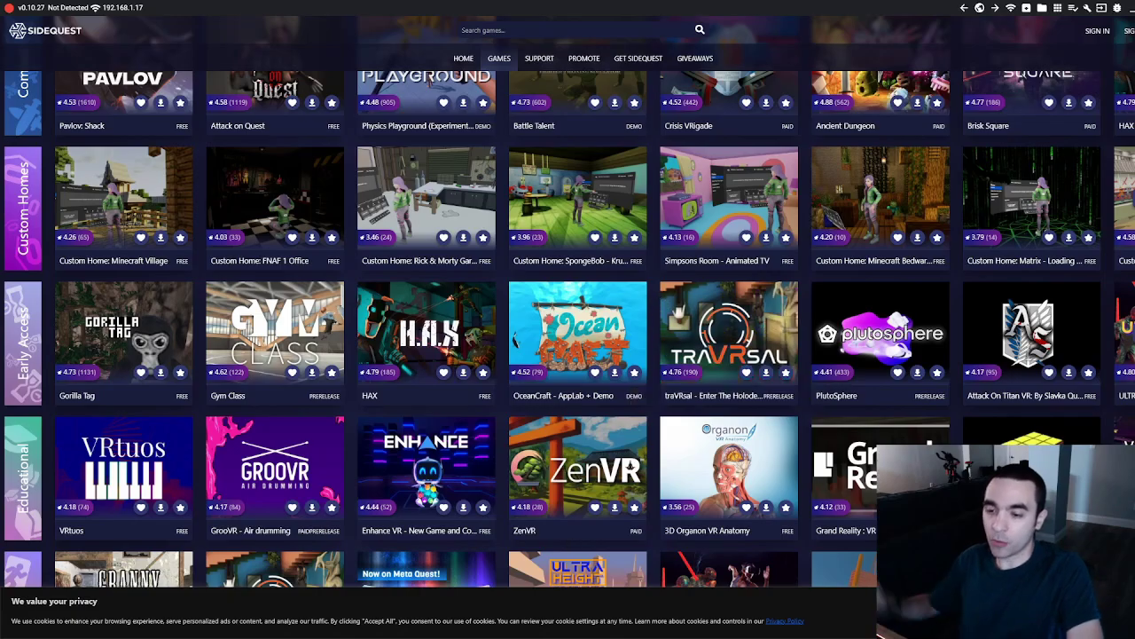
pyautogui.scroll(-3, 809, 388)
pyautogui.scroll(-3, 809, 387)
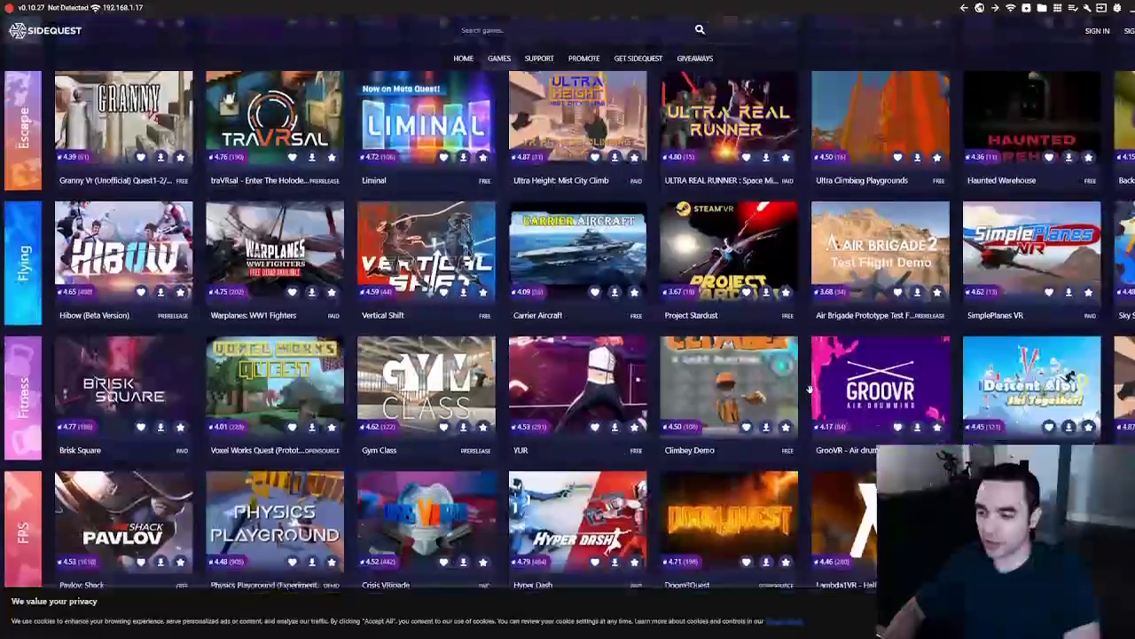
pyautogui.scroll(-2, 809, 386)
pyautogui.scroll(-1, 809, 384)
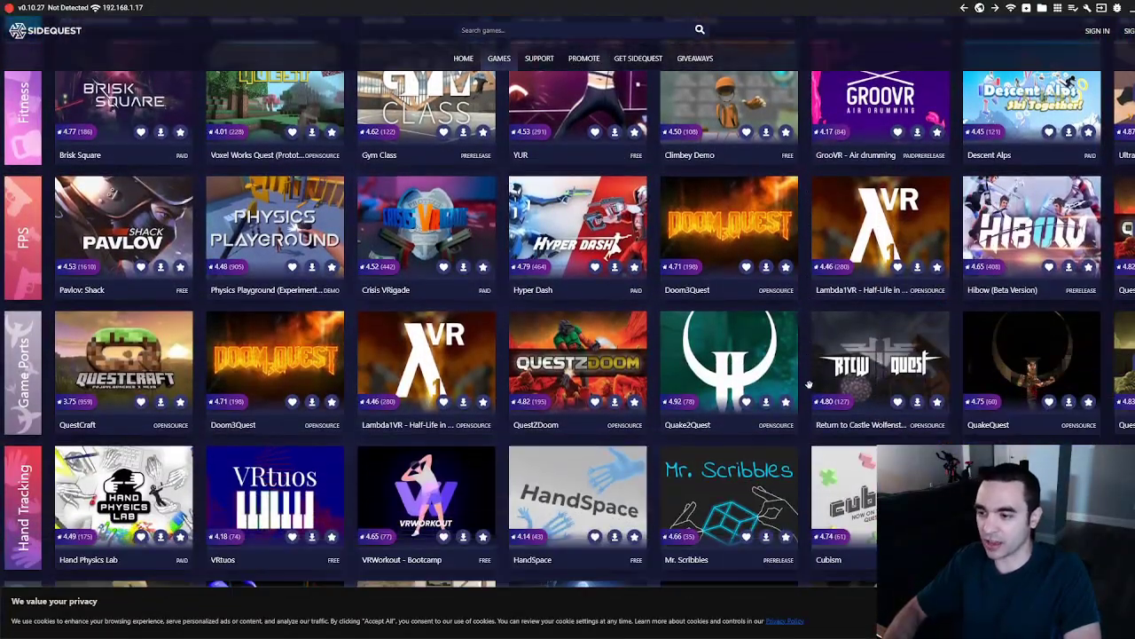
pyautogui.scroll(-3, 803, 388)
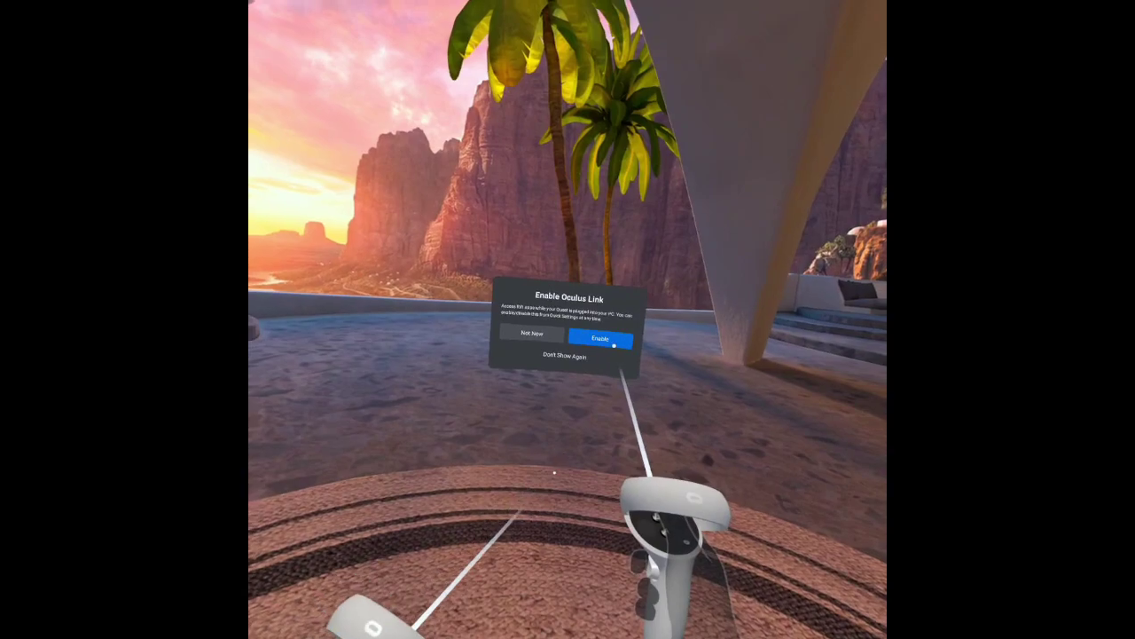
# Enable Oculus Link in the headset and turn on Developer Mode for My Quest 2 in the mobile app's headset settings
pyautogui.click(597, 342)
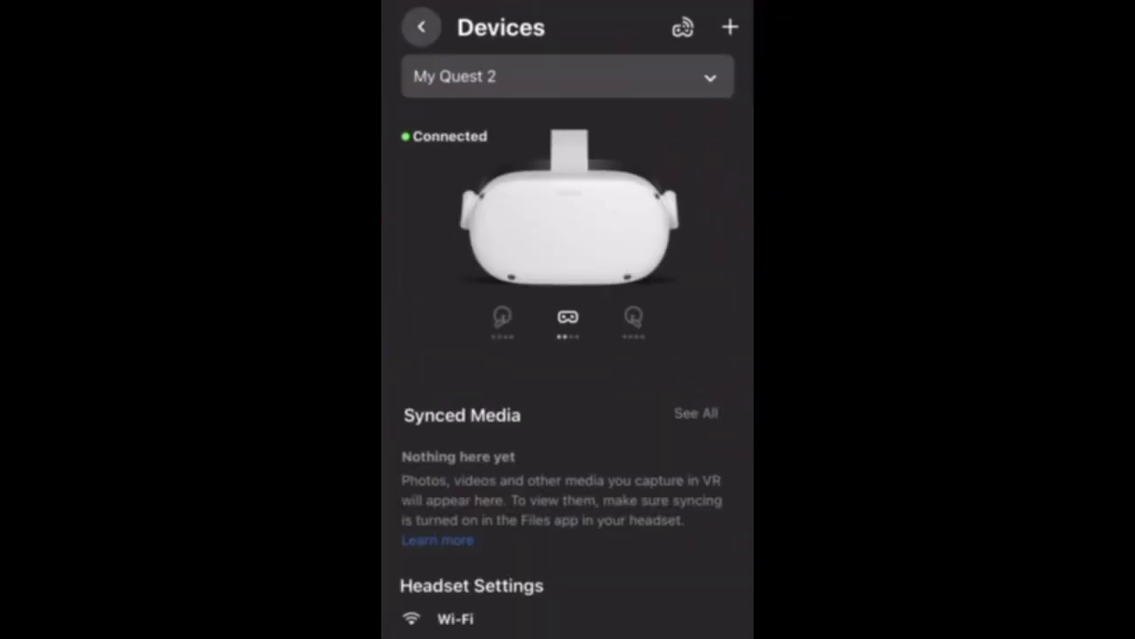
pyautogui.scroll(-5, 568, 381)
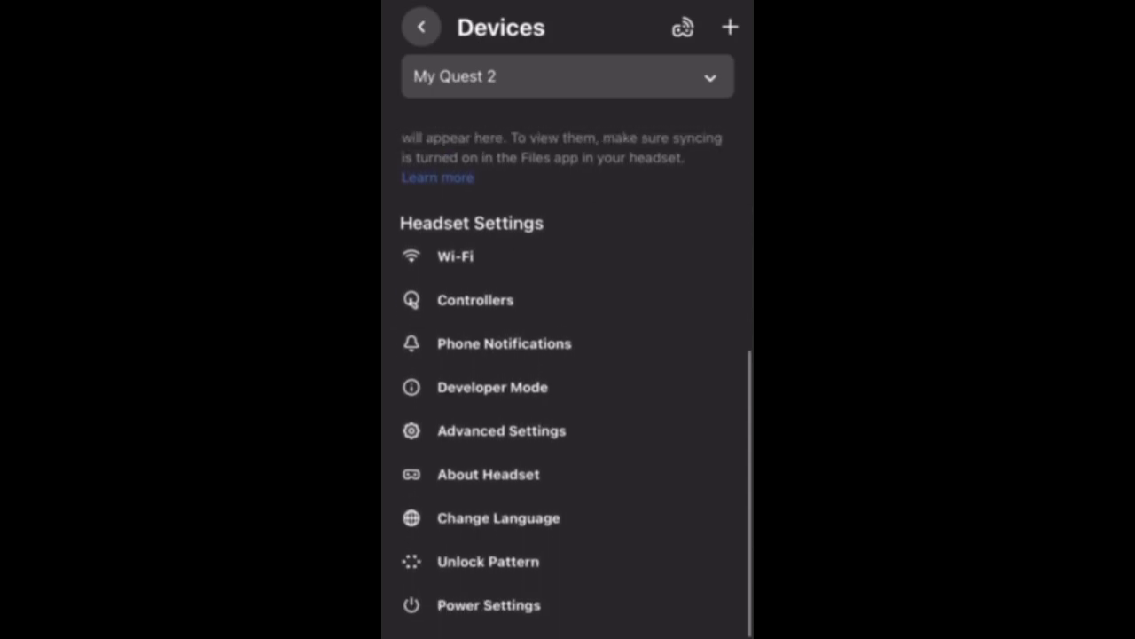
pyautogui.click(493, 400)
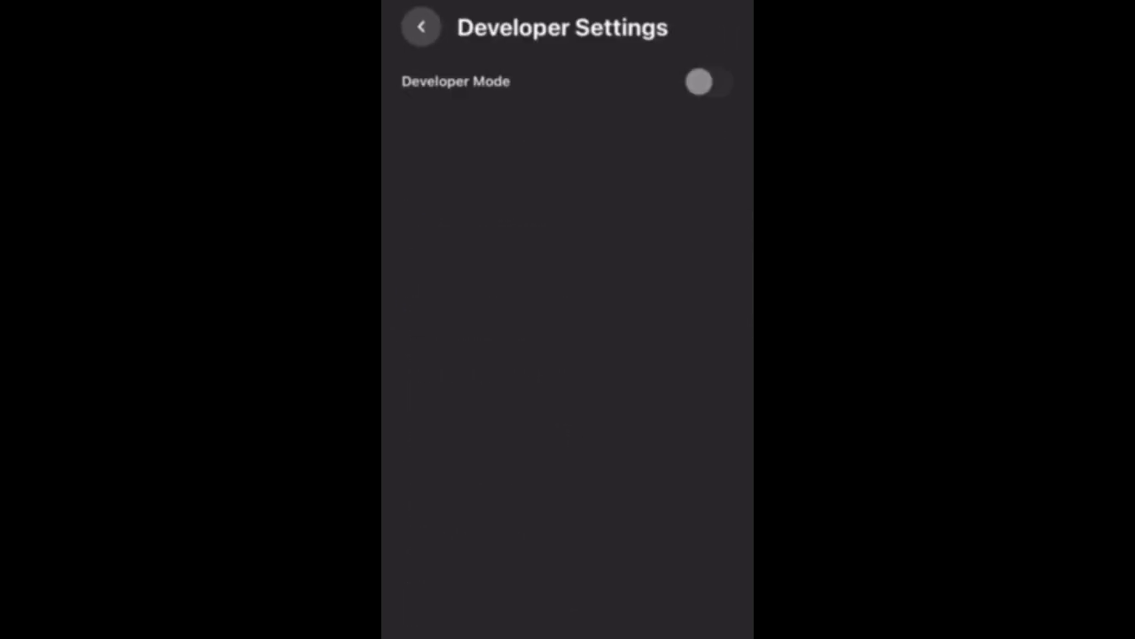
pyautogui.click(709, 80)
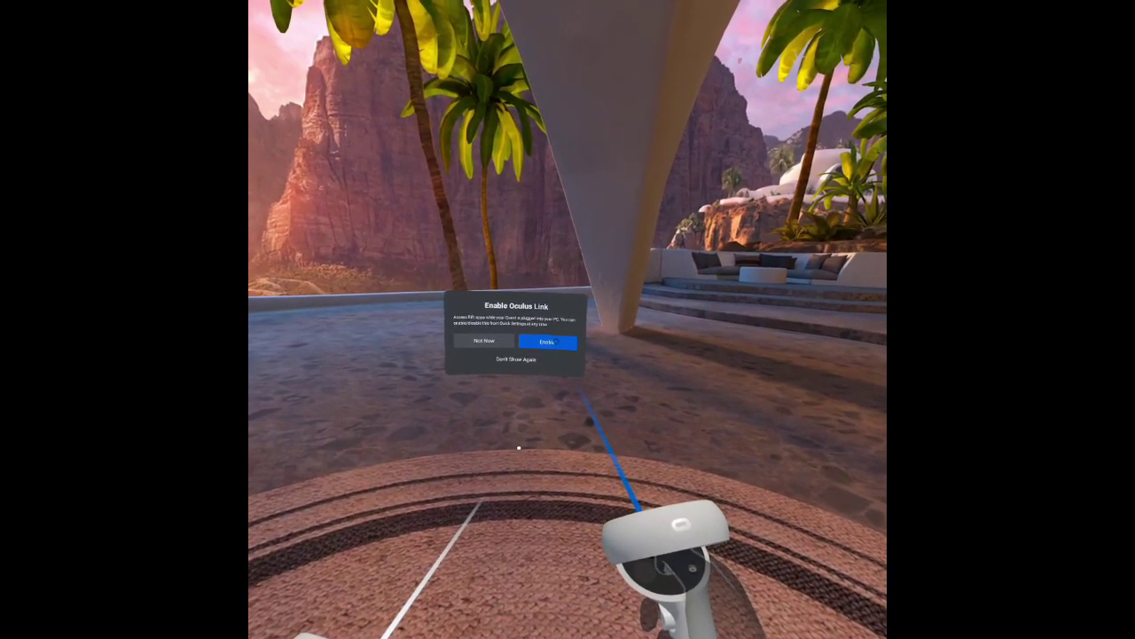
pyautogui.click(556, 341)
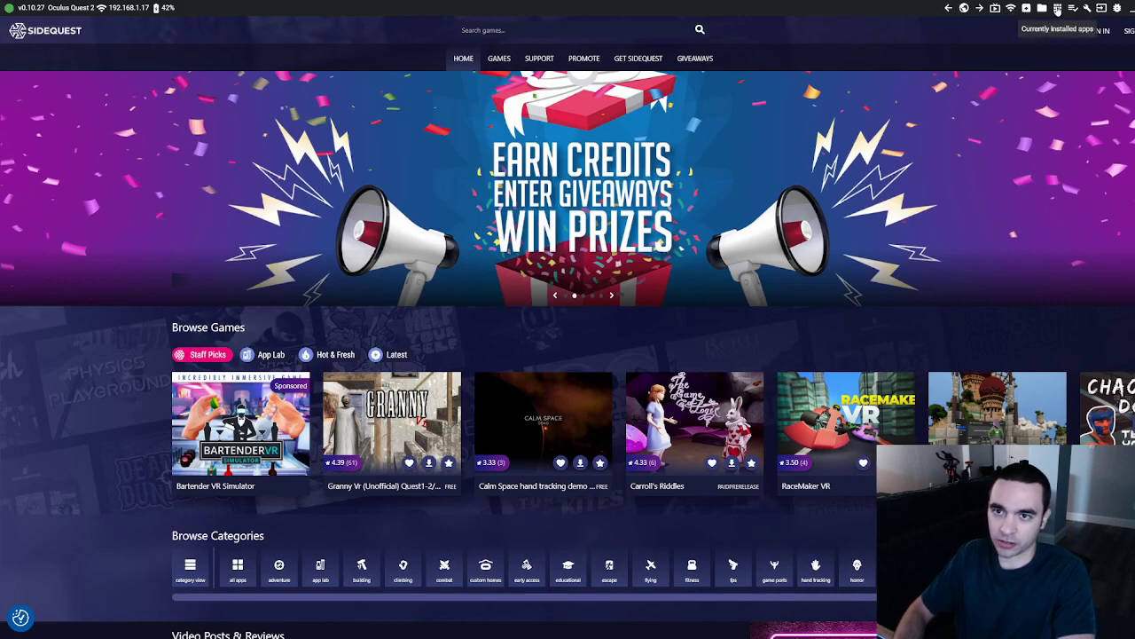
# Examine the apps currently installed on the connected headset and open SideQuest's task list
pyautogui.click(1057, 9)
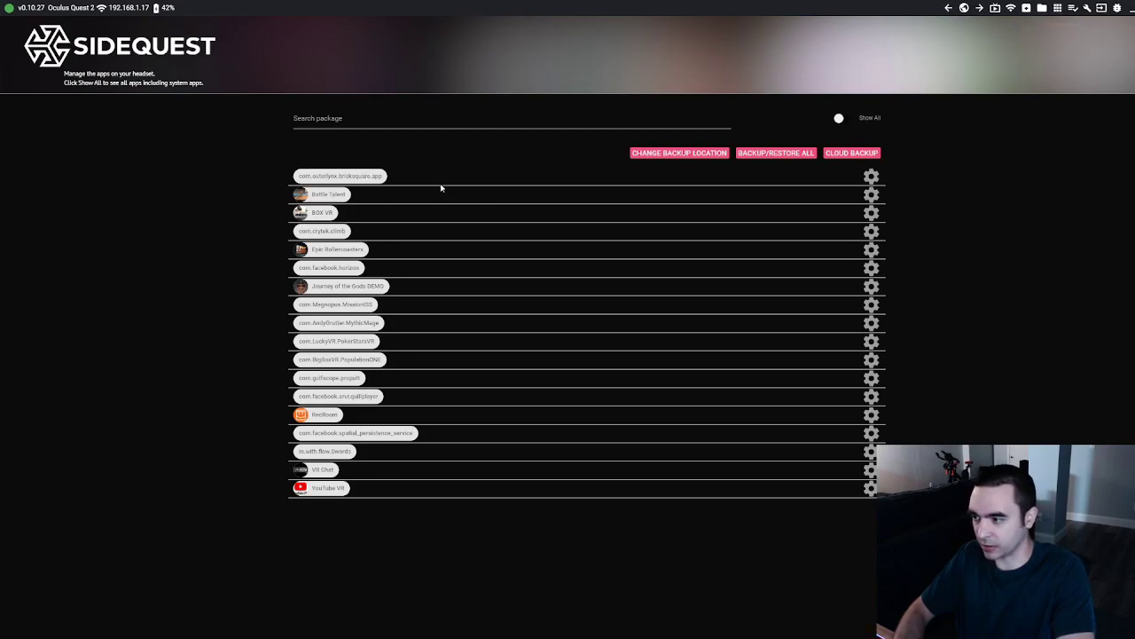
pyautogui.click(1072, 8)
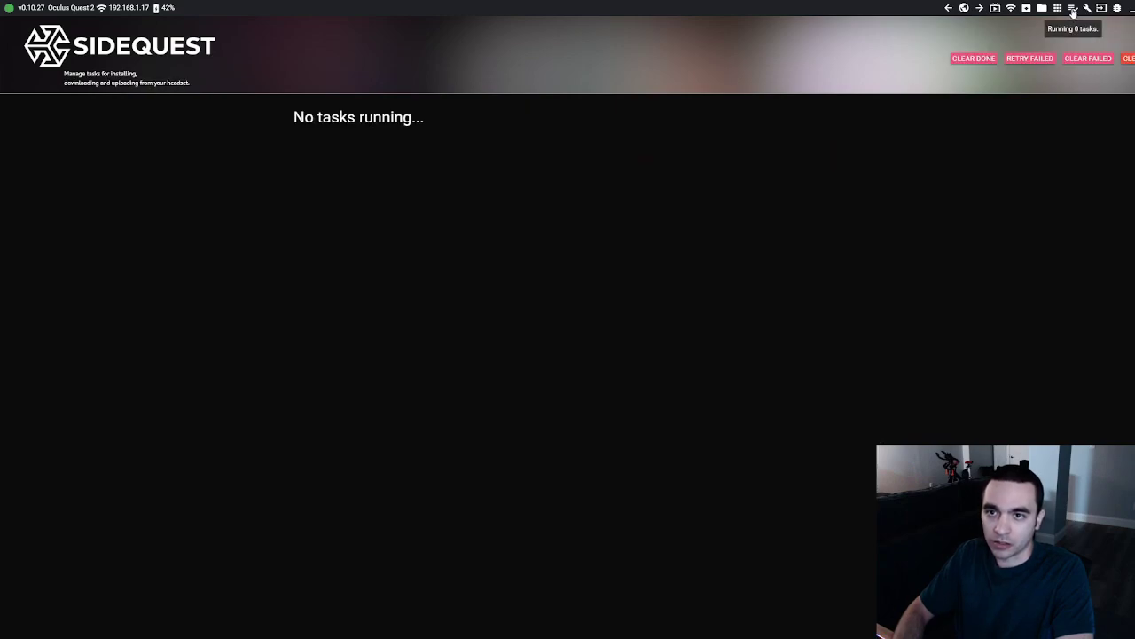
# Shrink the SideQuest window to expose the desktop and sideload ModMasksDemo.apk from there onto the headset
pyautogui.moveTo(843, 11); pyautogui.dragTo(483, 29)
pyautogui.click(1014, 110)
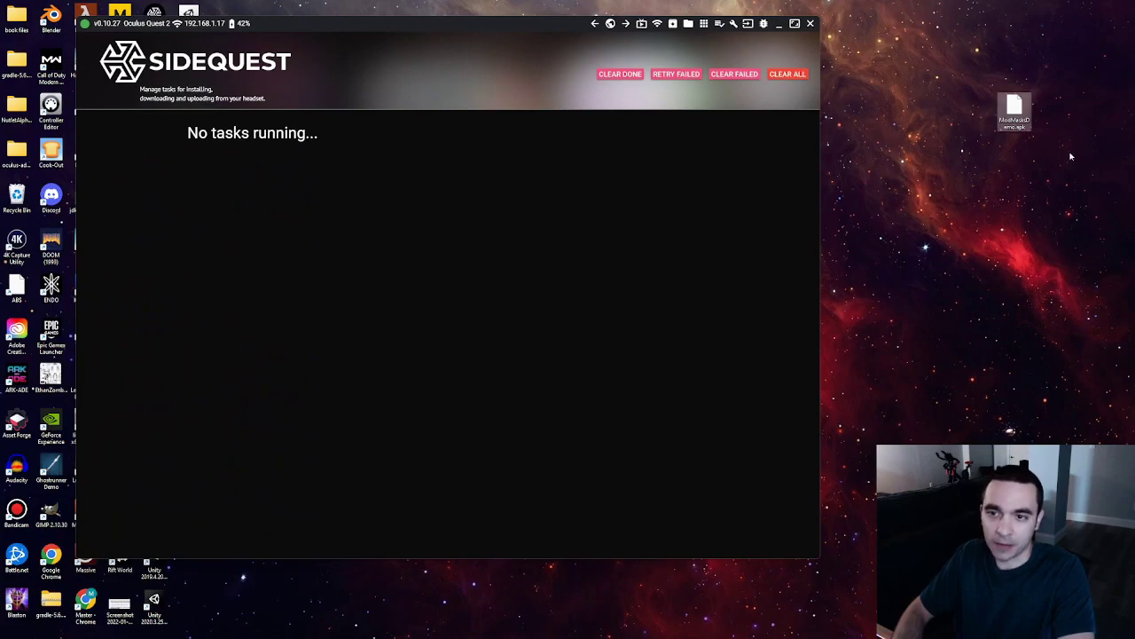
pyautogui.click(998, 184)
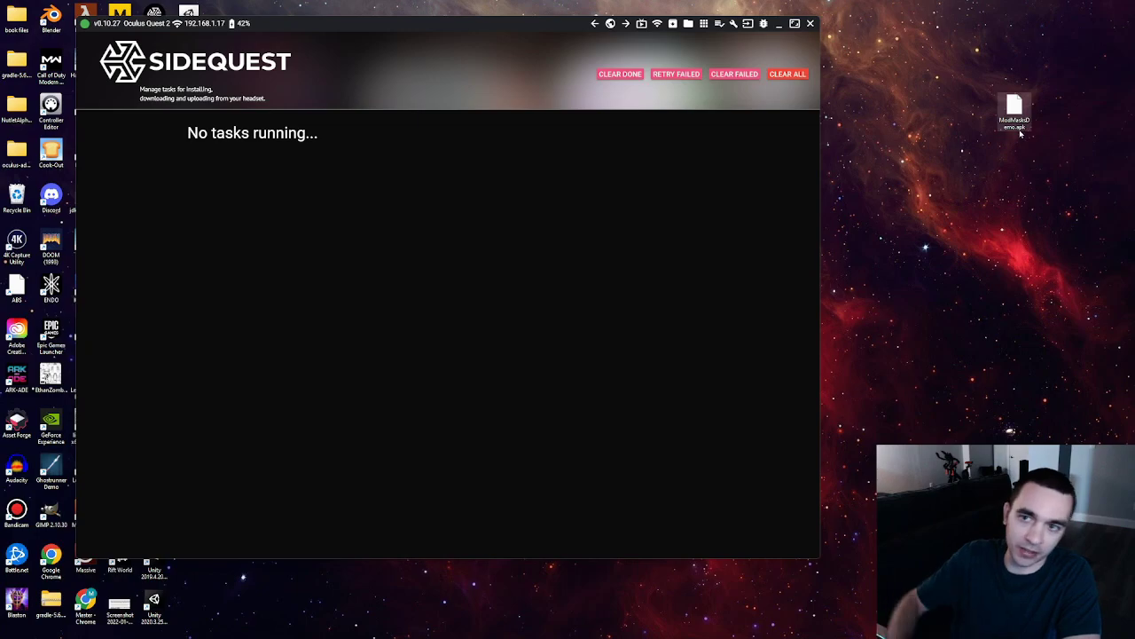
pyautogui.moveTo(1013, 109); pyautogui.dragTo(515, 271)
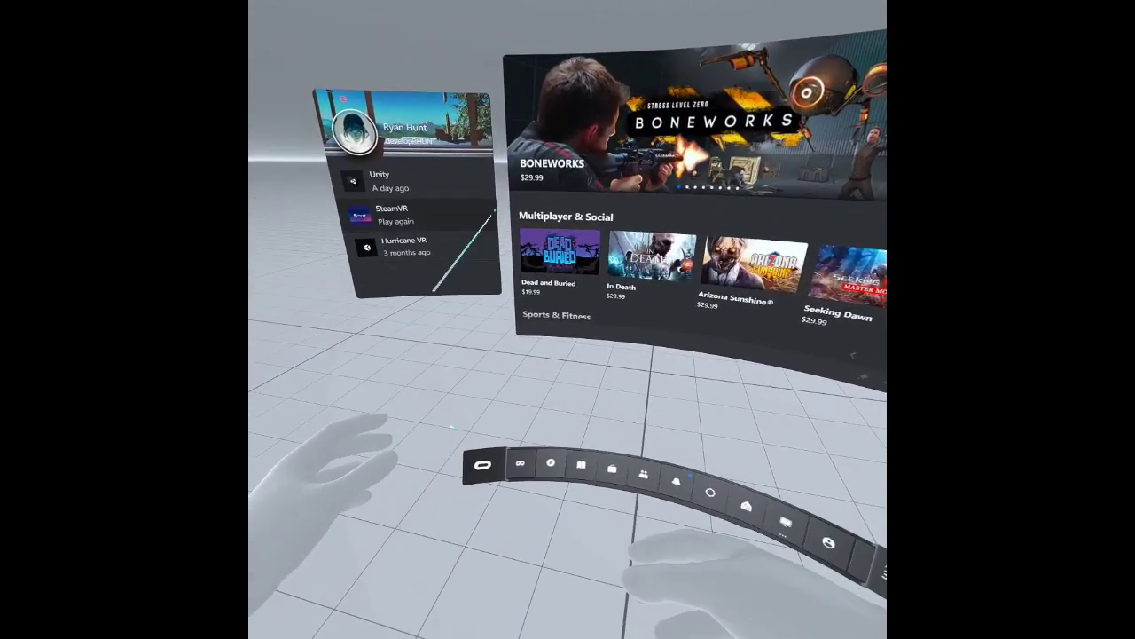
# Leave Oculus Link for the headset's own home and filter its app library to Unknown Sources
pyautogui.click(520, 462)
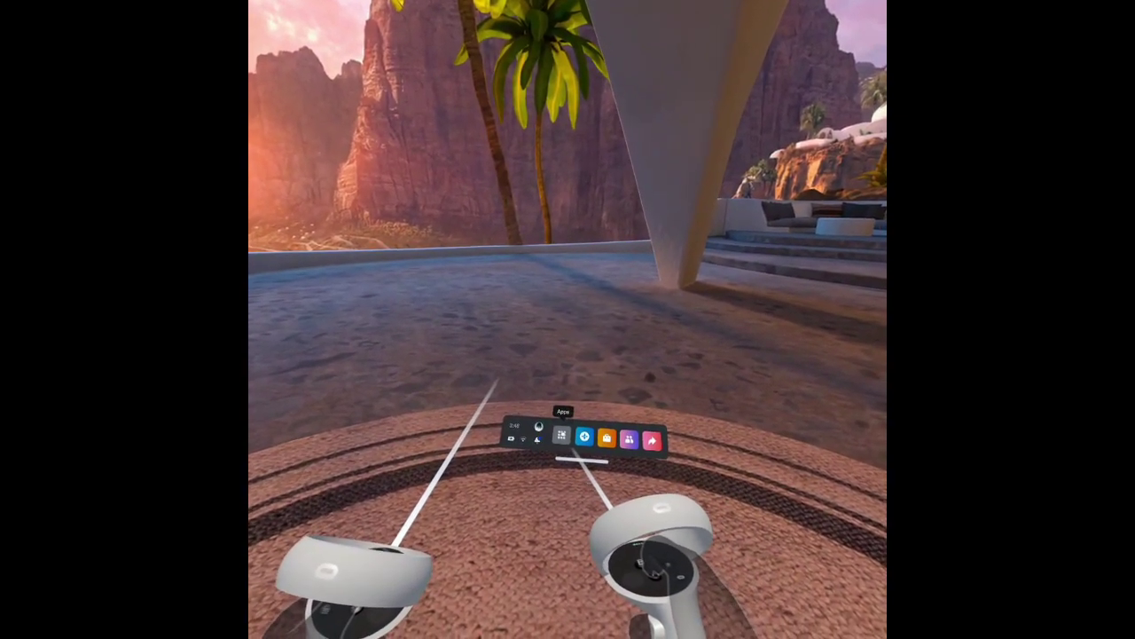
pyautogui.click(562, 434)
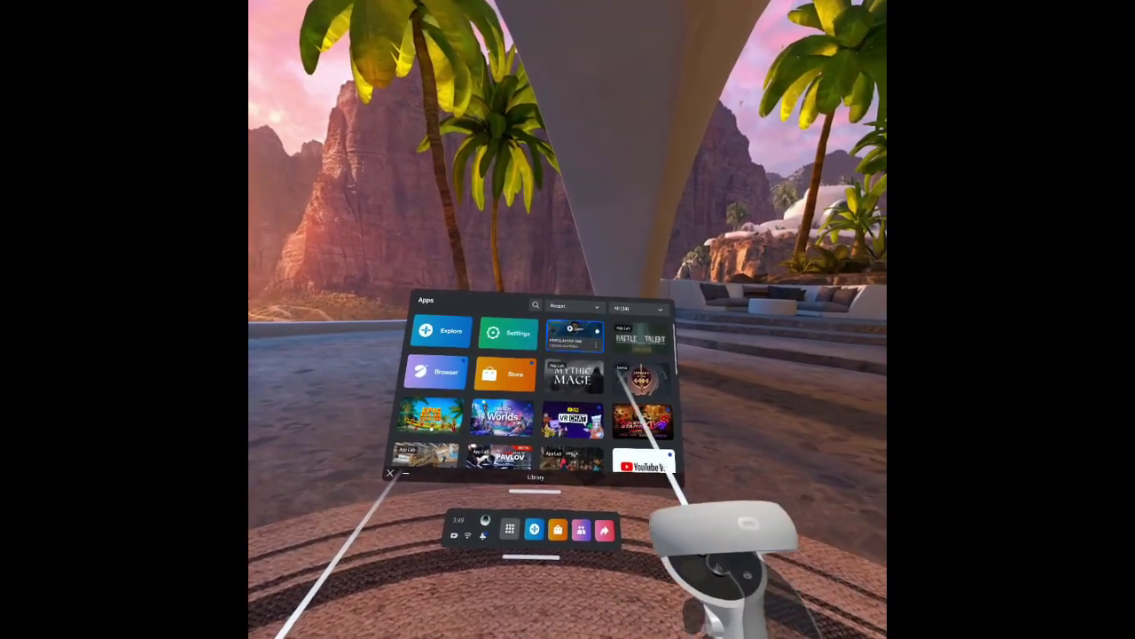
pyautogui.click(637, 308)
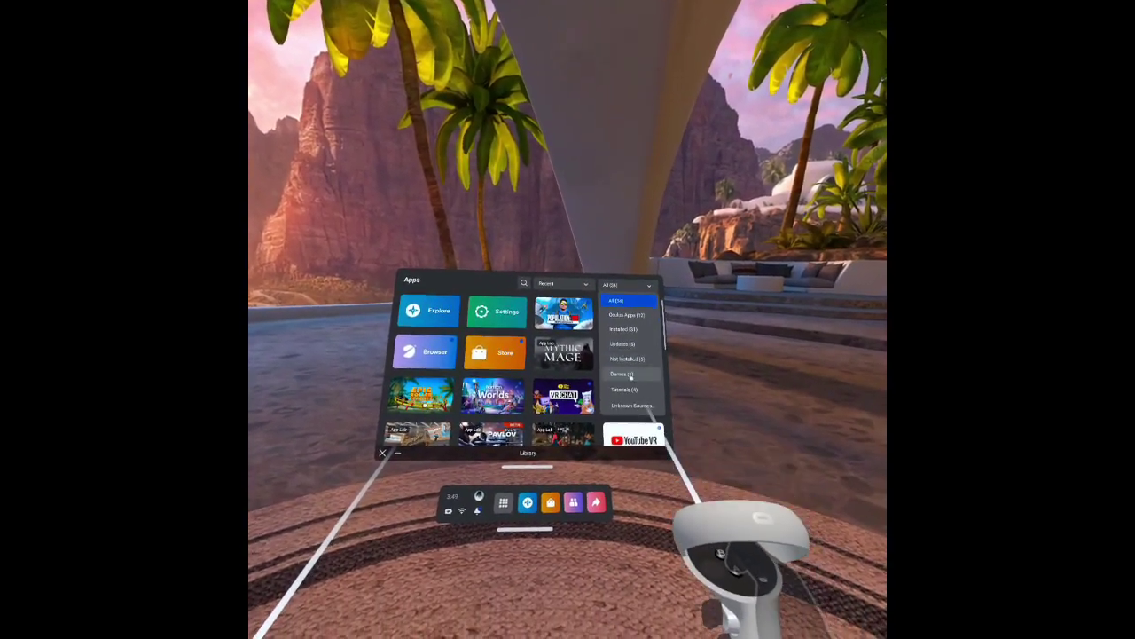
pyautogui.click(632, 406)
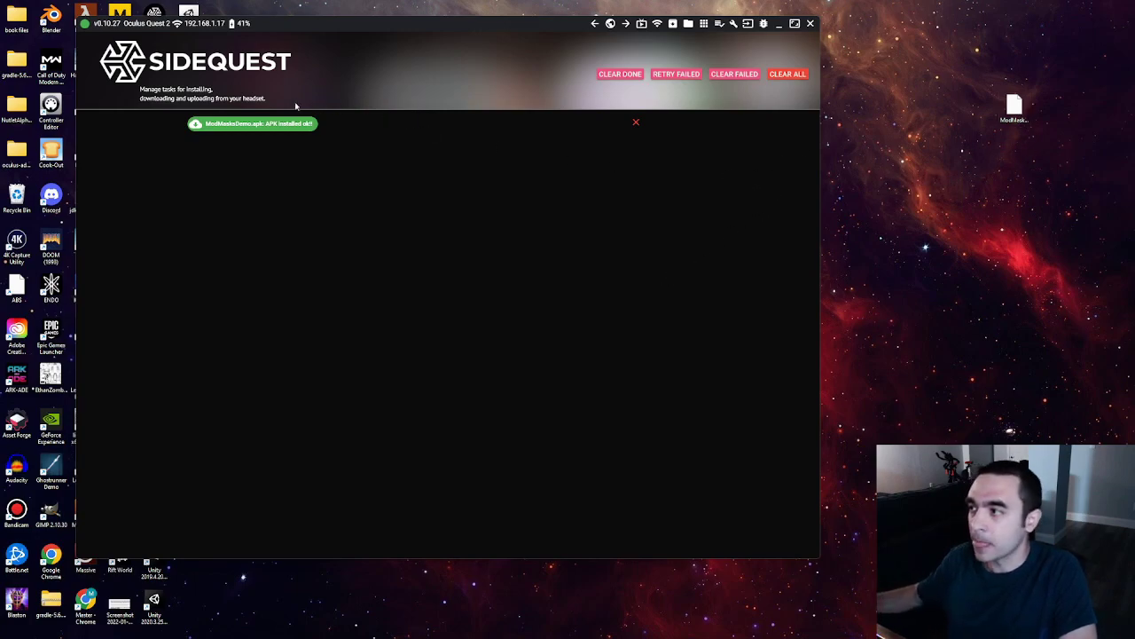
# Open the SideQuest store's home page and maximize the SideQuest window
pyautogui.click(610, 24)
pyautogui.click(449, 46)
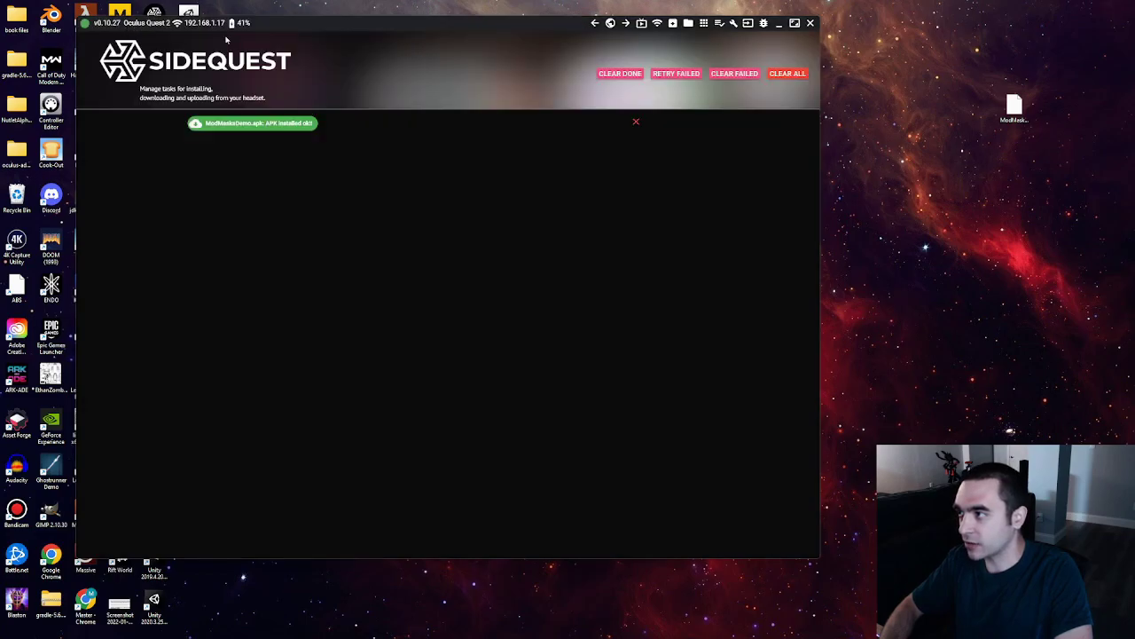
pyautogui.click(610, 24)
pyautogui.moveTo(493, 24); pyautogui.dragTo(523, 26)
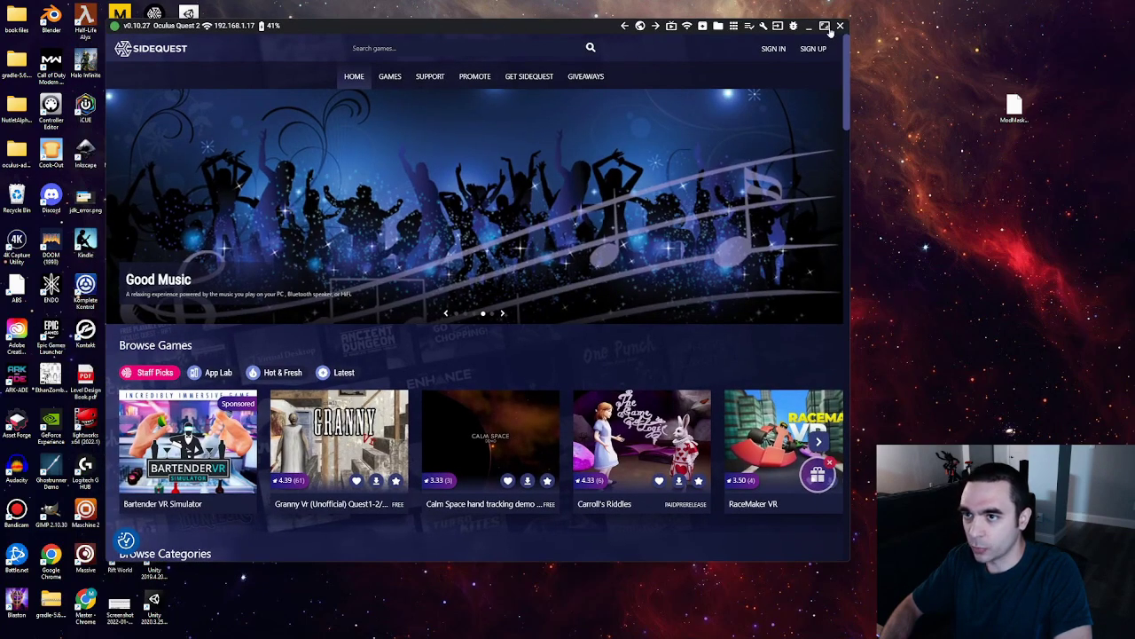
pyautogui.click(824, 25)
# Look over the games and video posts on the store's home page and open the account sign-up
pyautogui.scroll(-3, 743, 285)
pyautogui.scroll(-3, 409, 371)
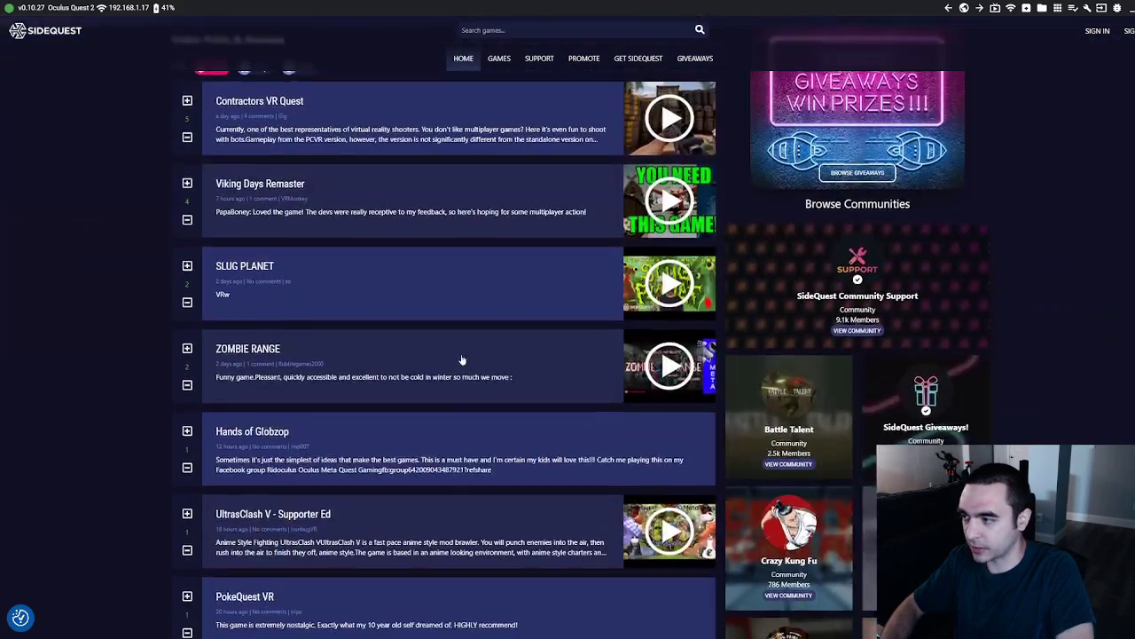
pyautogui.scroll(3, 461, 360)
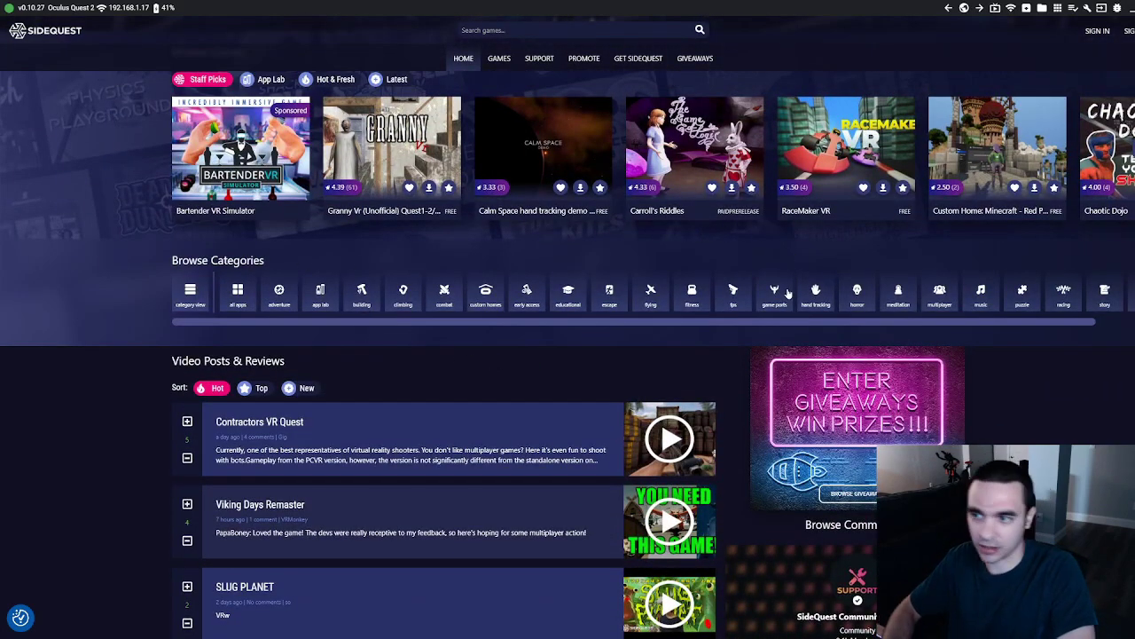
pyautogui.scroll(3, 612, 230)
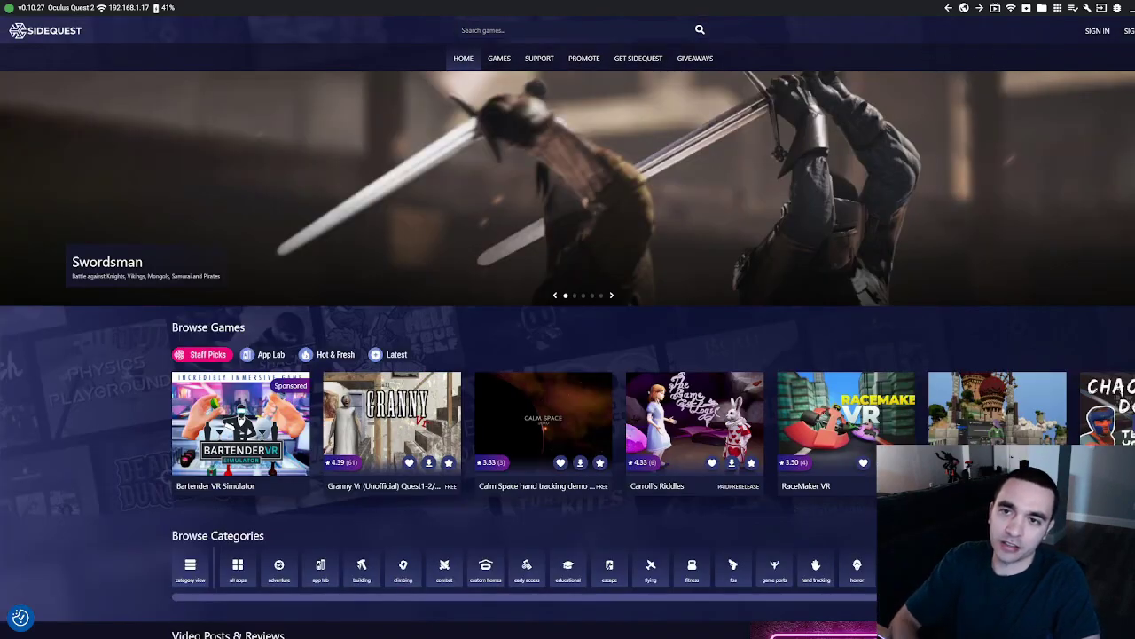
pyautogui.click(1128, 30)
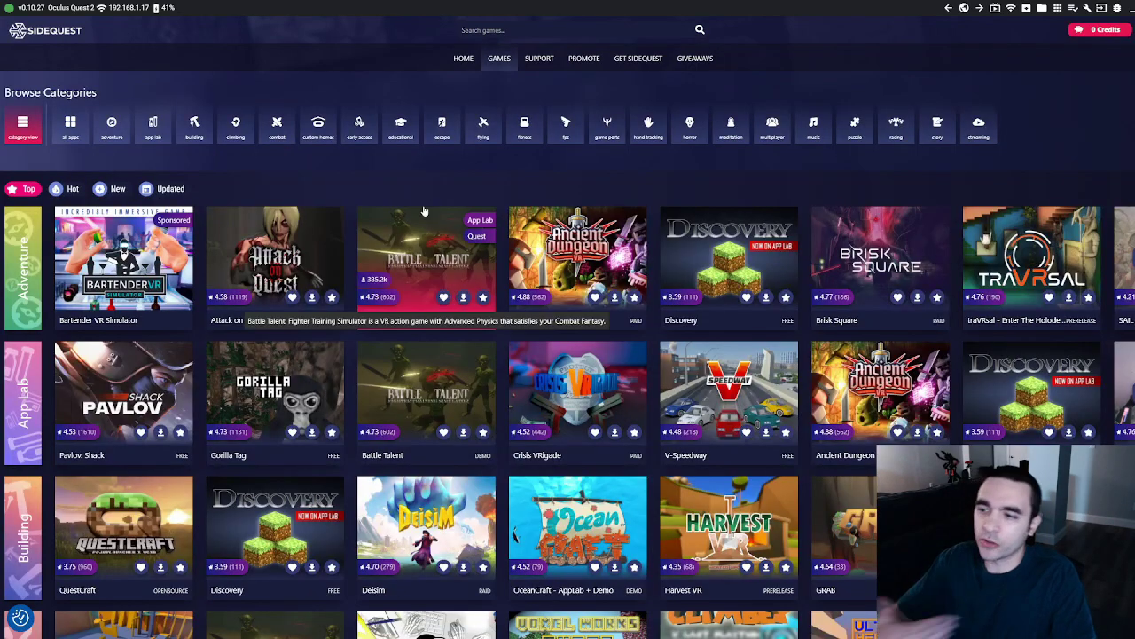
# Sideload Attack on Quest from the games catalogue onto the headset and check it in the task list and installed apps
pyautogui.scroll(-1, 306, 251)
pyautogui.scroll(-5, 306, 251)
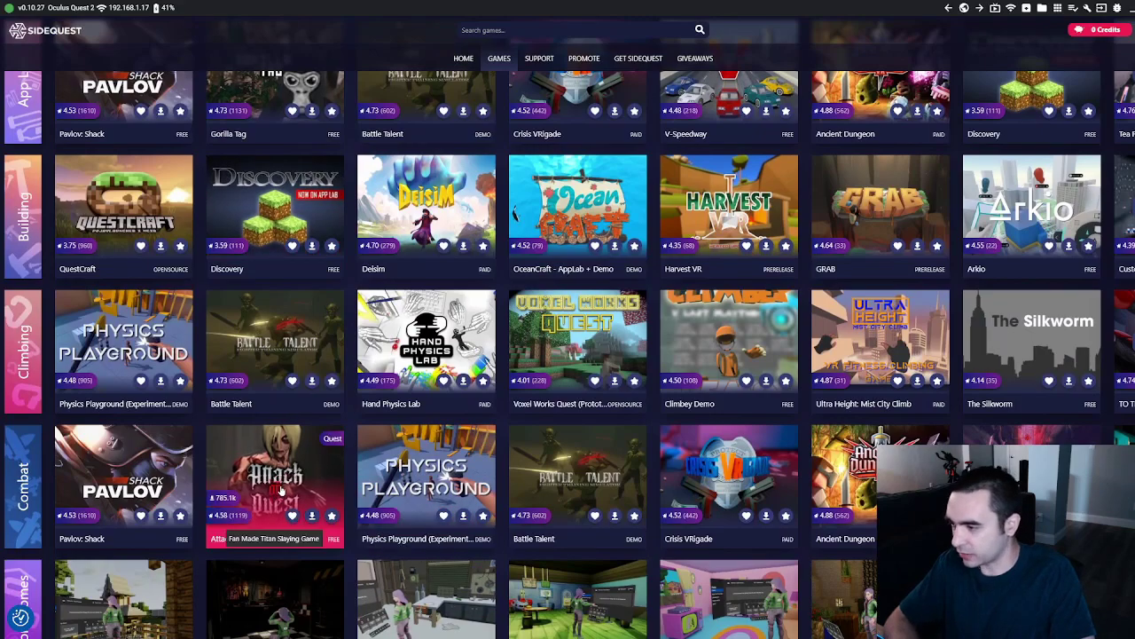
pyautogui.click(280, 489)
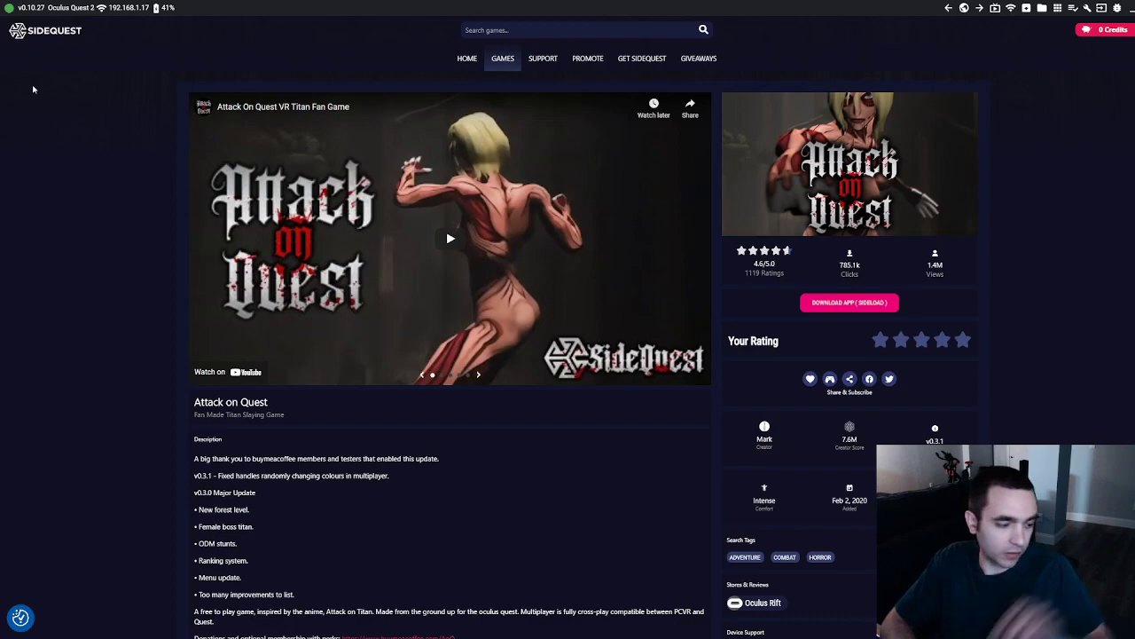
pyautogui.click(879, 303)
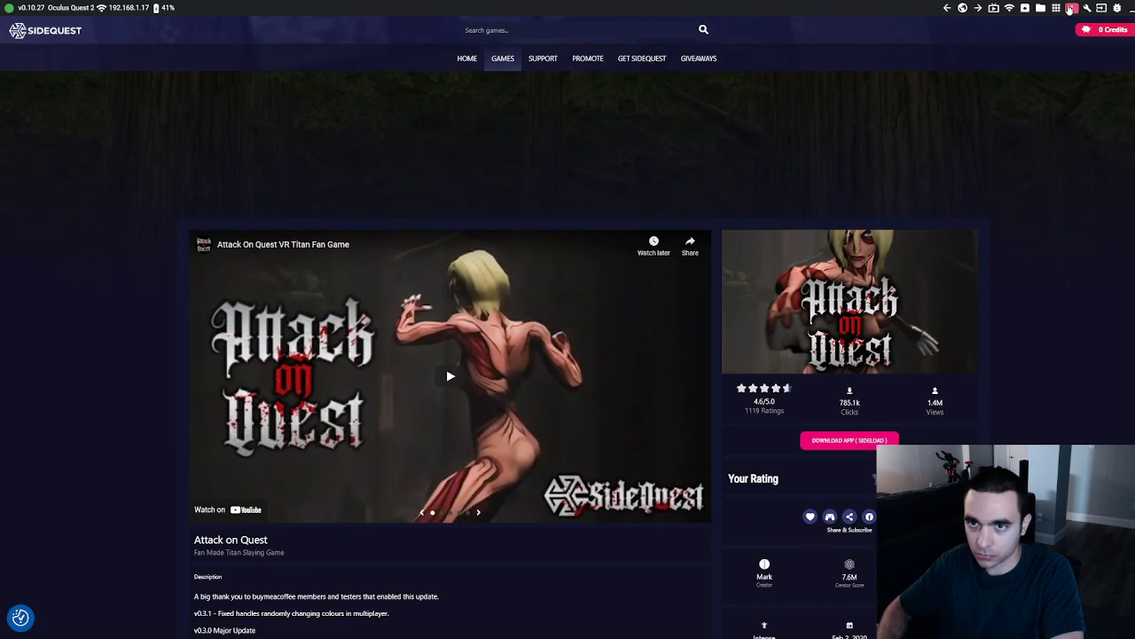
pyautogui.click(1072, 8)
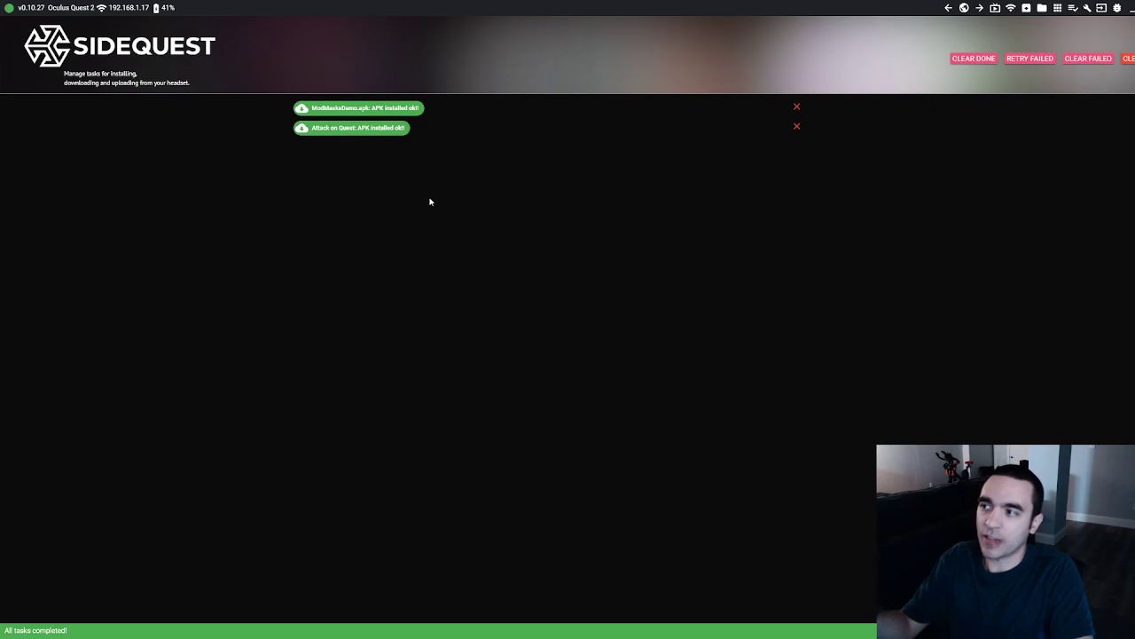
pyautogui.click(1057, 8)
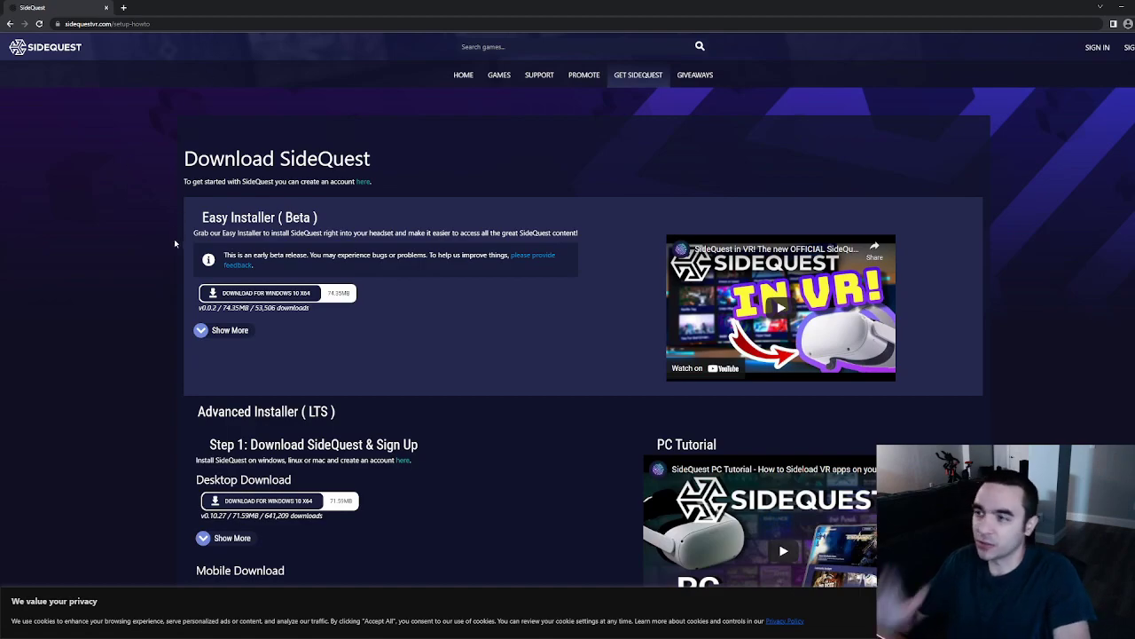
# Download SideQuest's Easy Installer (Beta) for Windows 10 x64 from the Get SideQuest page in the browser and run it
pyautogui.click(213, 334)
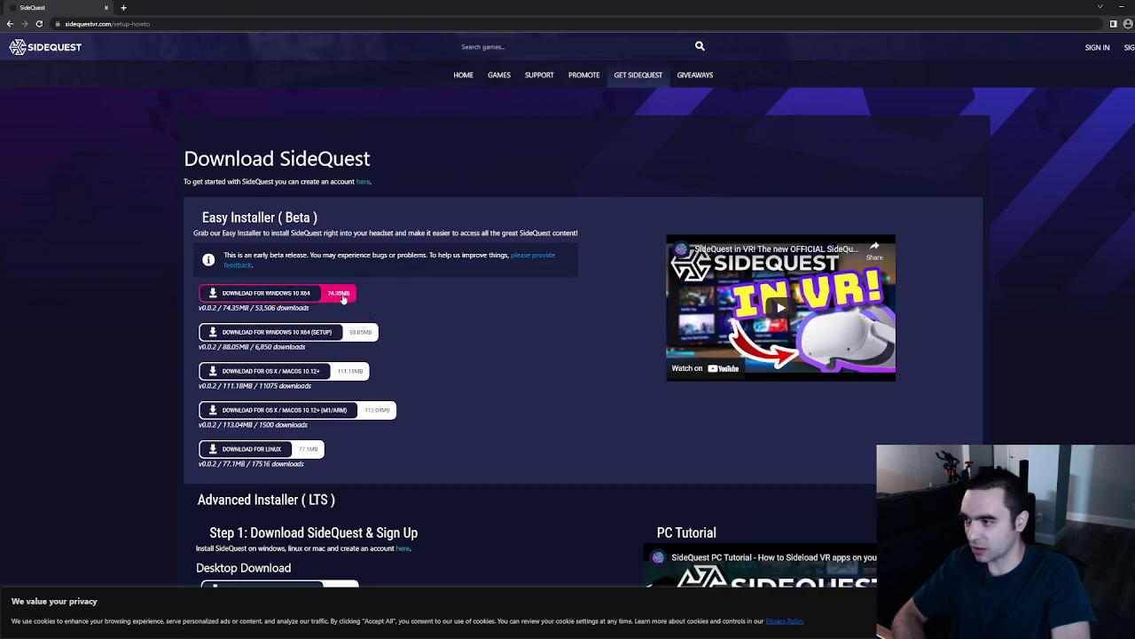
pyautogui.click(342, 298)
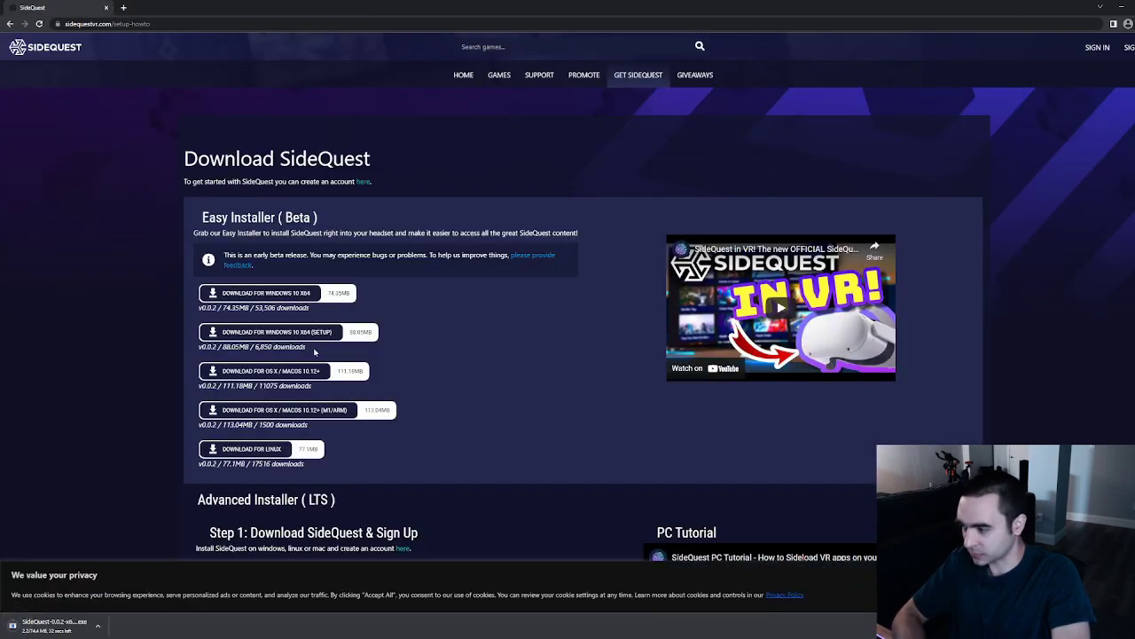
pyautogui.click(55, 626)
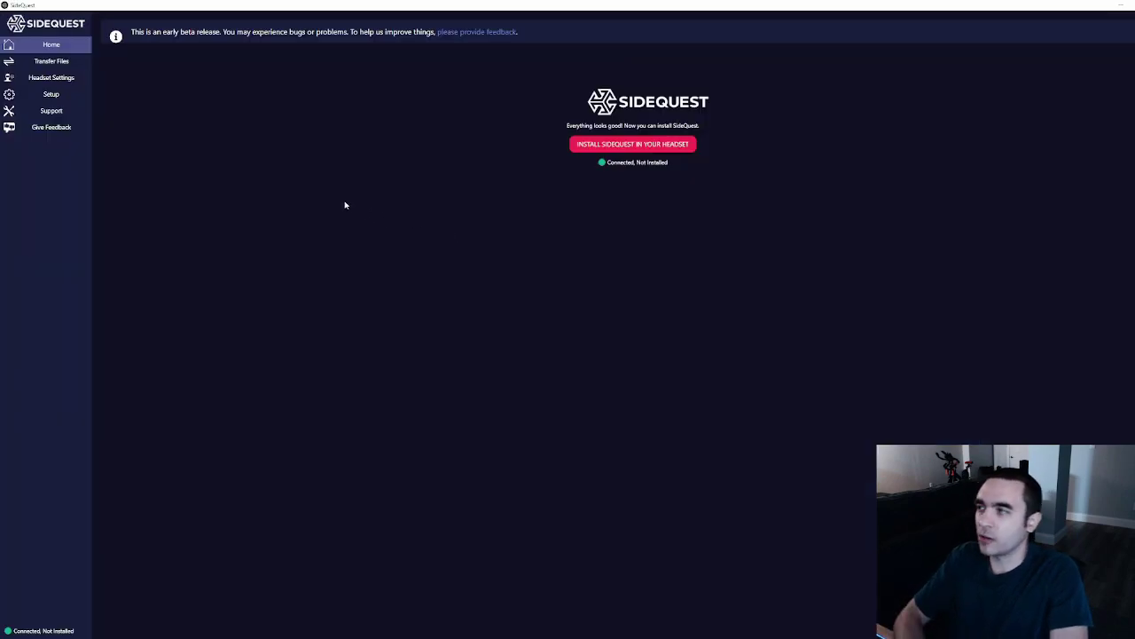
# Install SideQuest in the headset with the Easy Installer and open the headset's app library
pyautogui.click(623, 149)
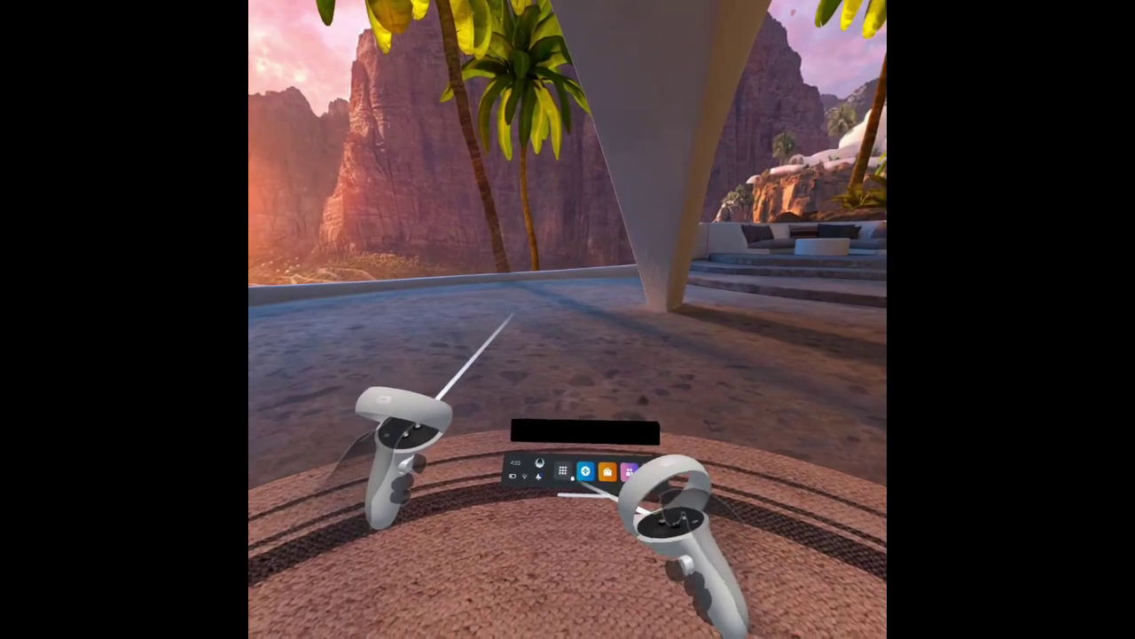
pyautogui.click(562, 470)
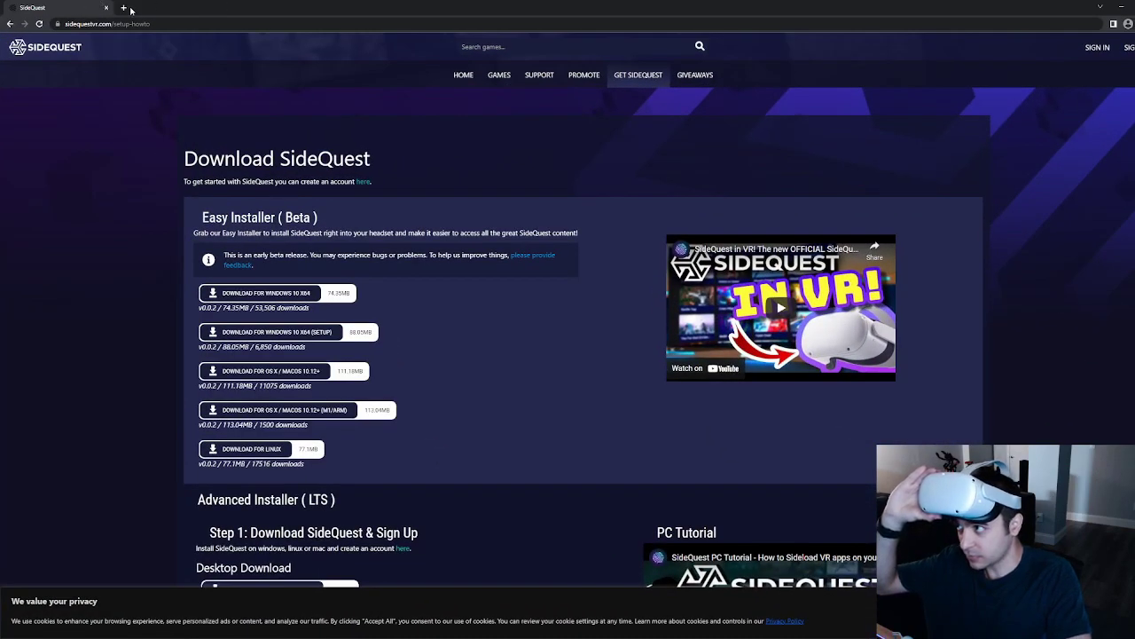
# Load sdq.st/link in a new browser tab and sign in to SideQuest with a Google account
pyautogui.click(124, 8)
pyautogui.write('sd')
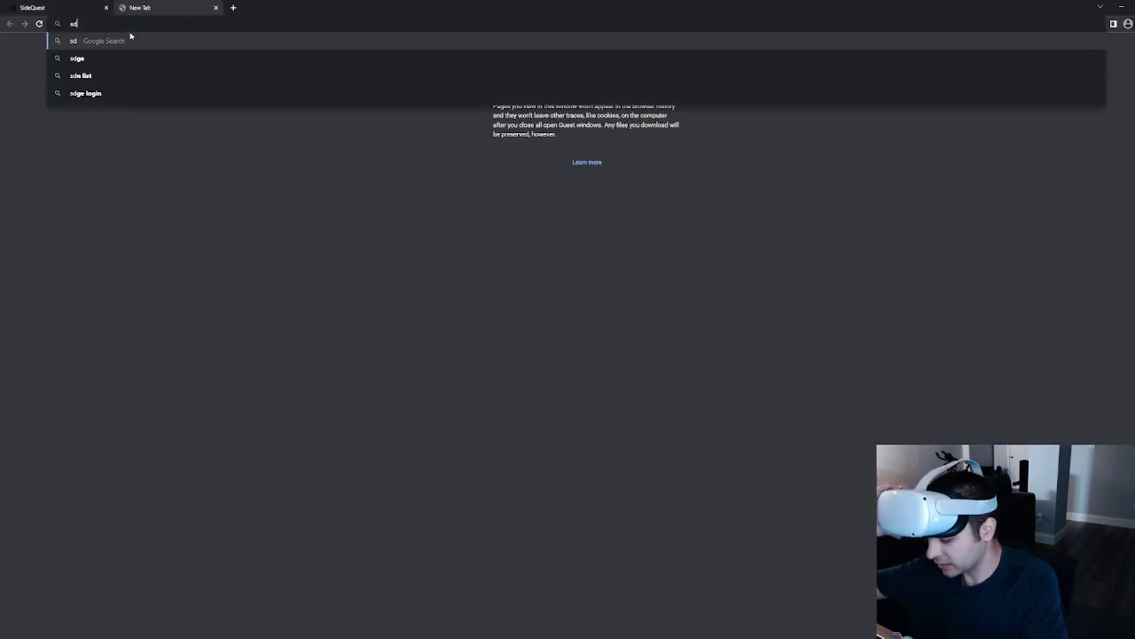
pyautogui.write('q.s')
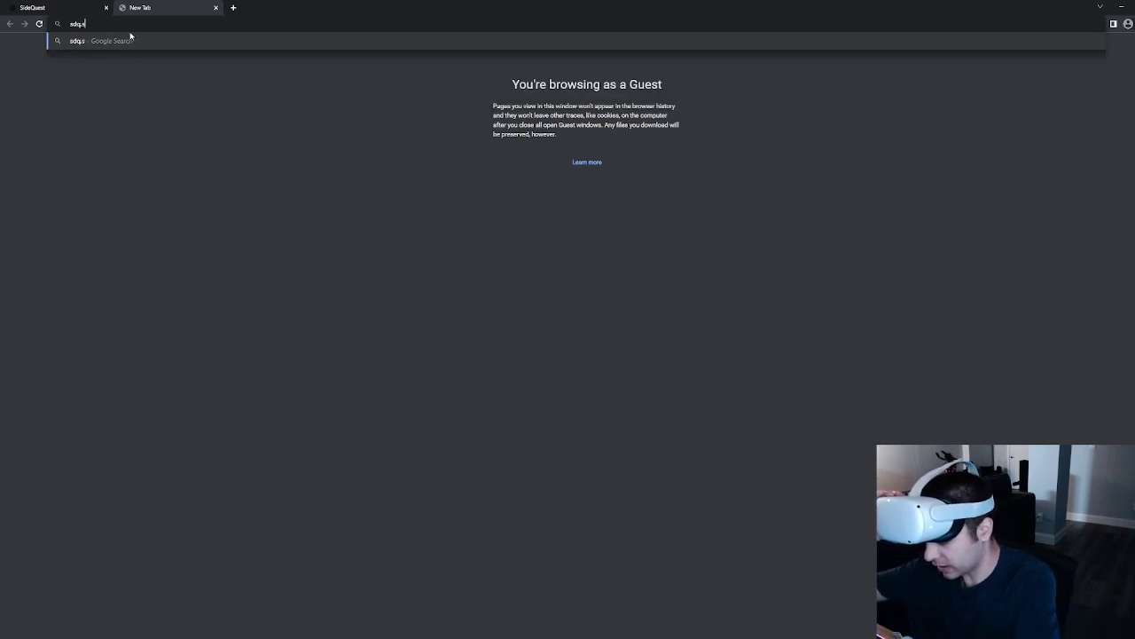
pyautogui.write('t/')
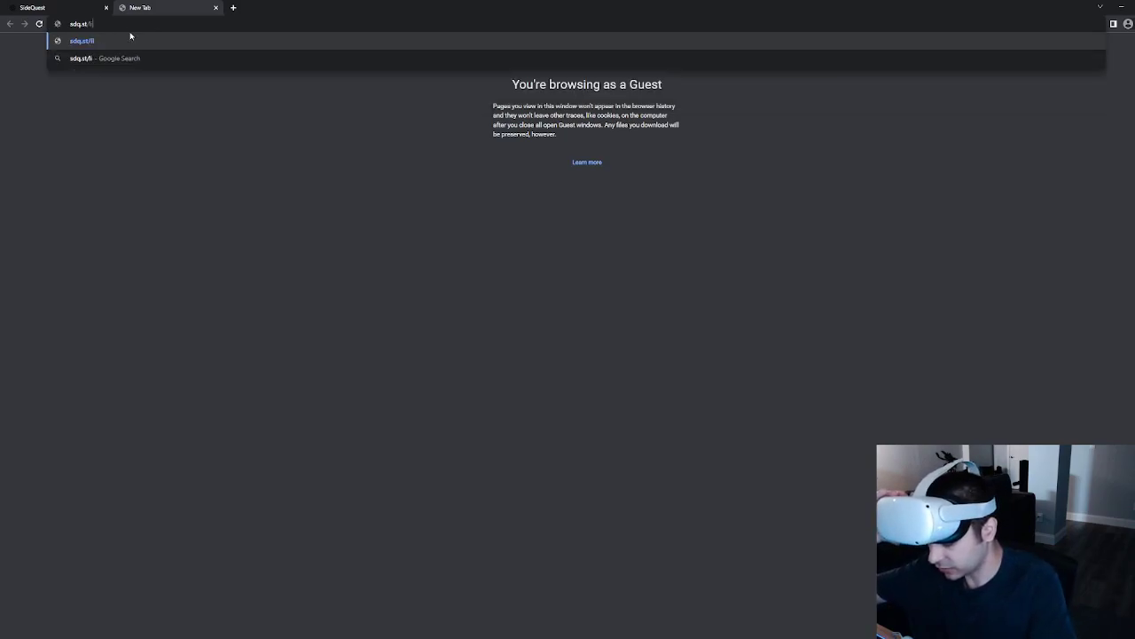
pyautogui.write('link')
pyautogui.press('Return')
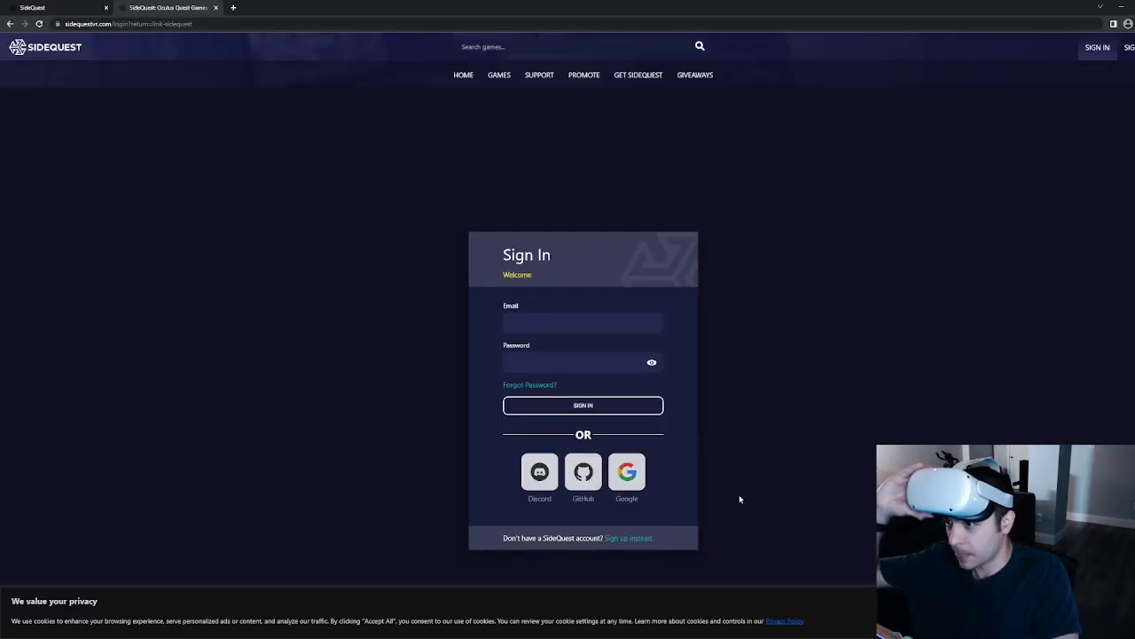
pyautogui.click(634, 479)
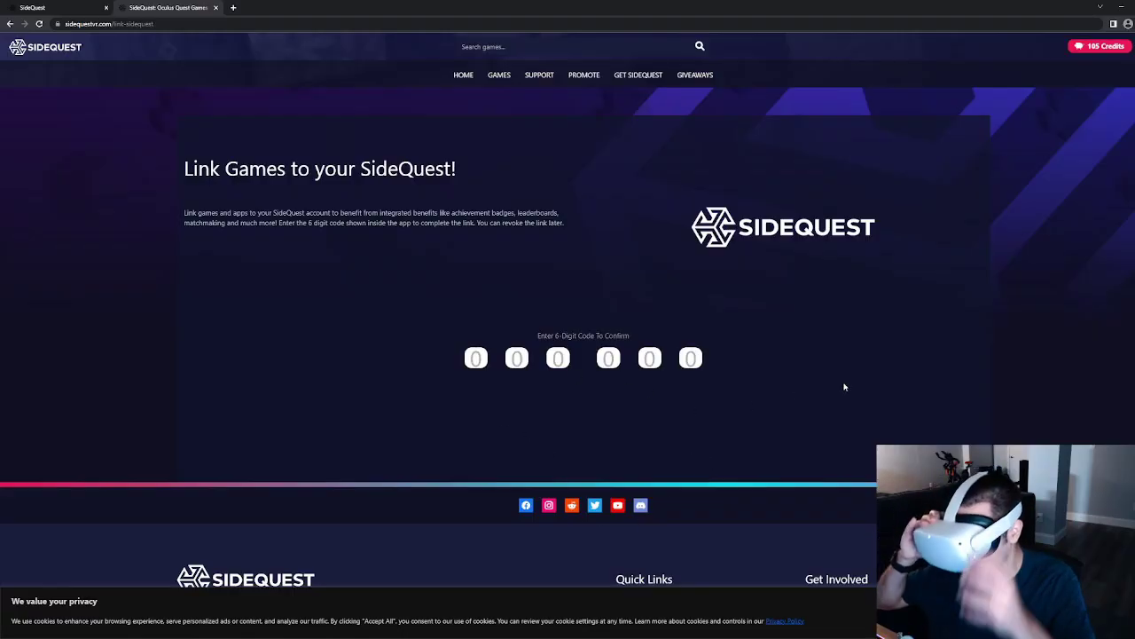
# Enter the 6-digit link code from the headset and confirm linking the SideQuest app to the account
pyautogui.write('369')
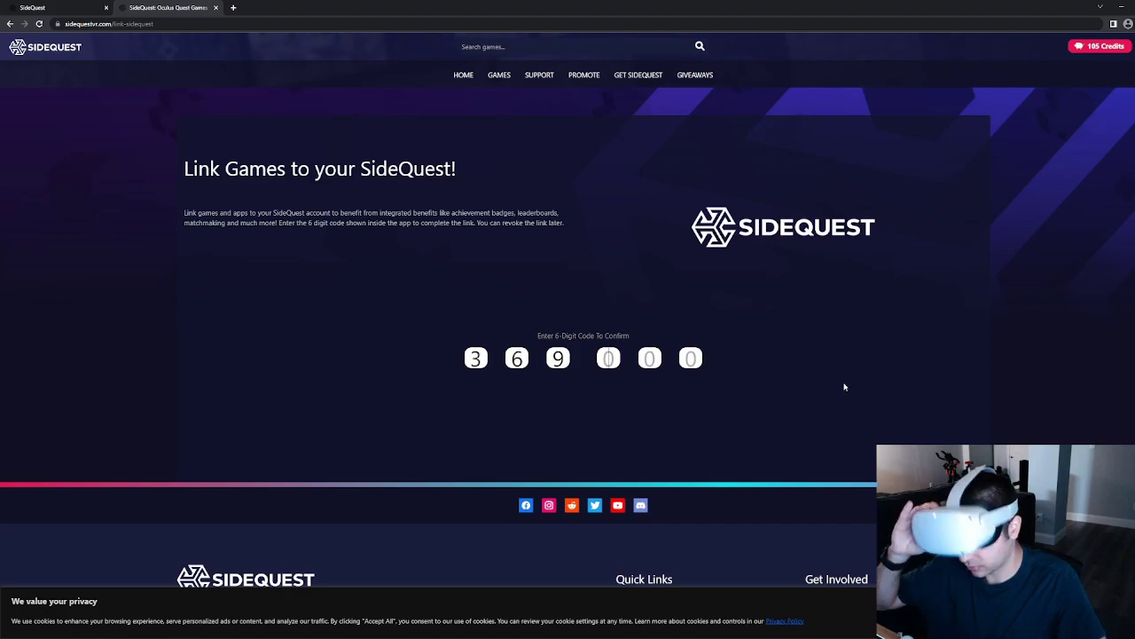
pyautogui.write('754')
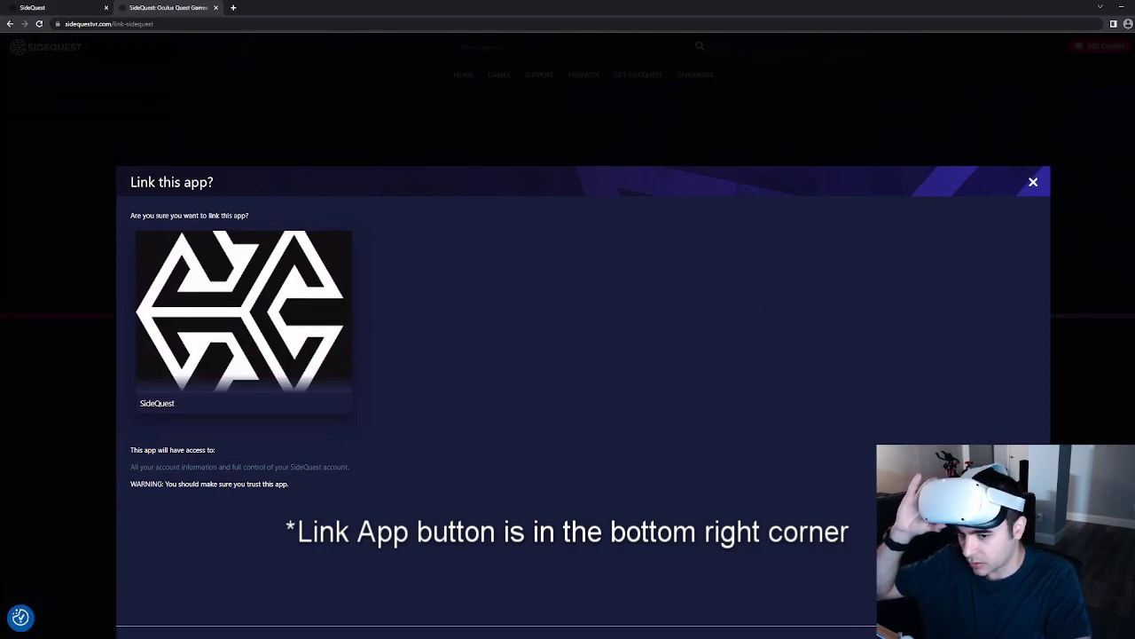
pyautogui.click(993, 612)
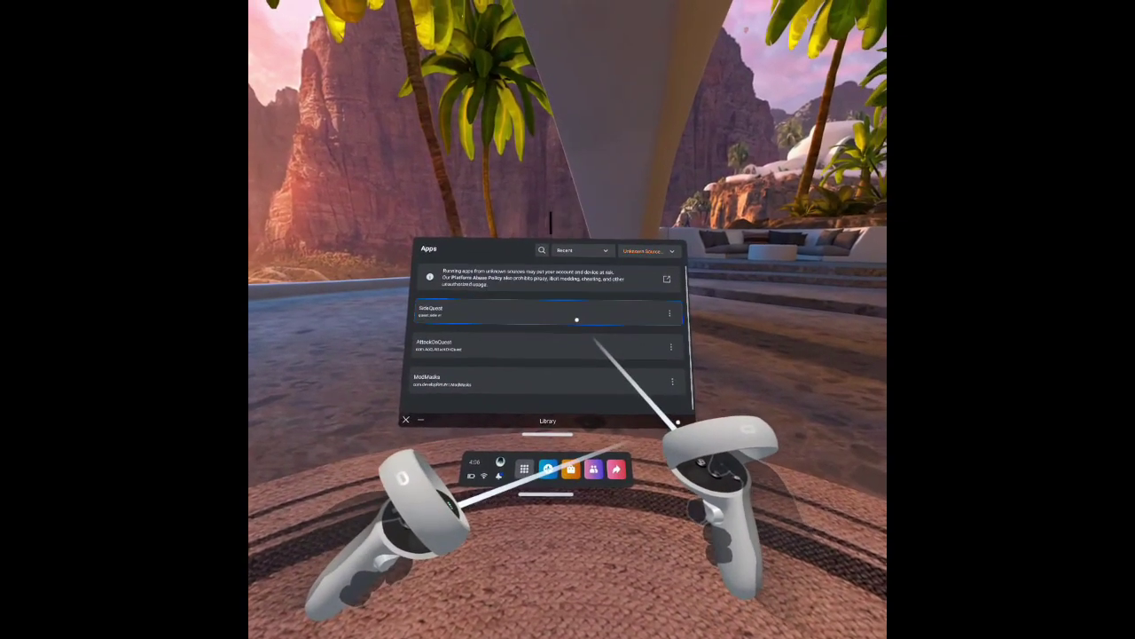
# Download Physics Playground Build #13.4 (Quest) through SideQuest inside the headset and check for it in the headset's app library
pyautogui.click(524, 454)
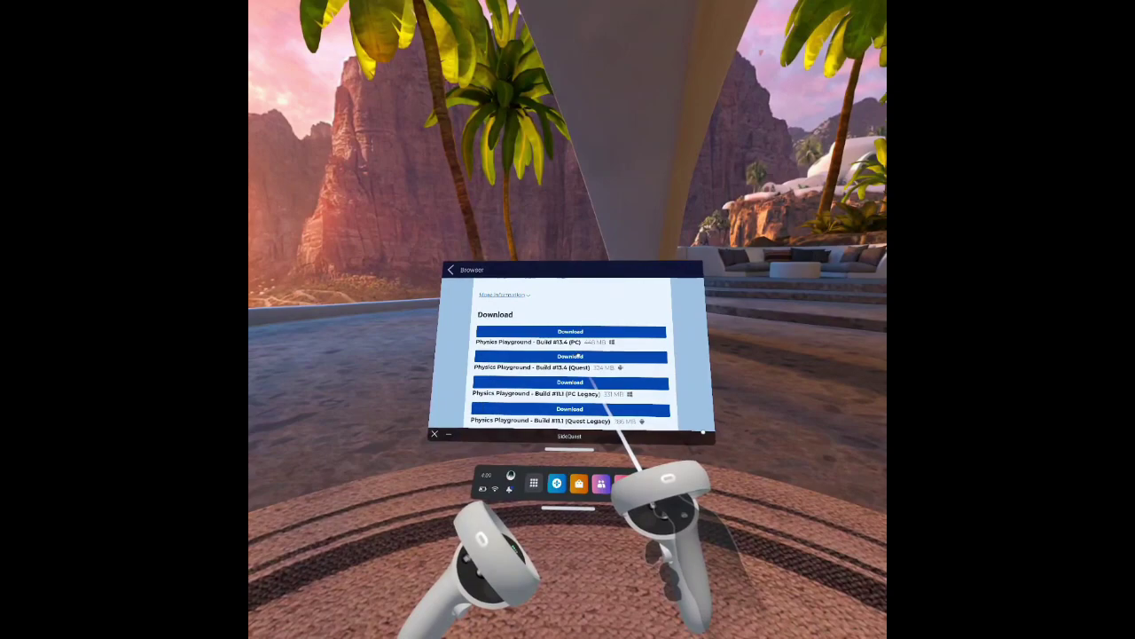
pyautogui.click(572, 356)
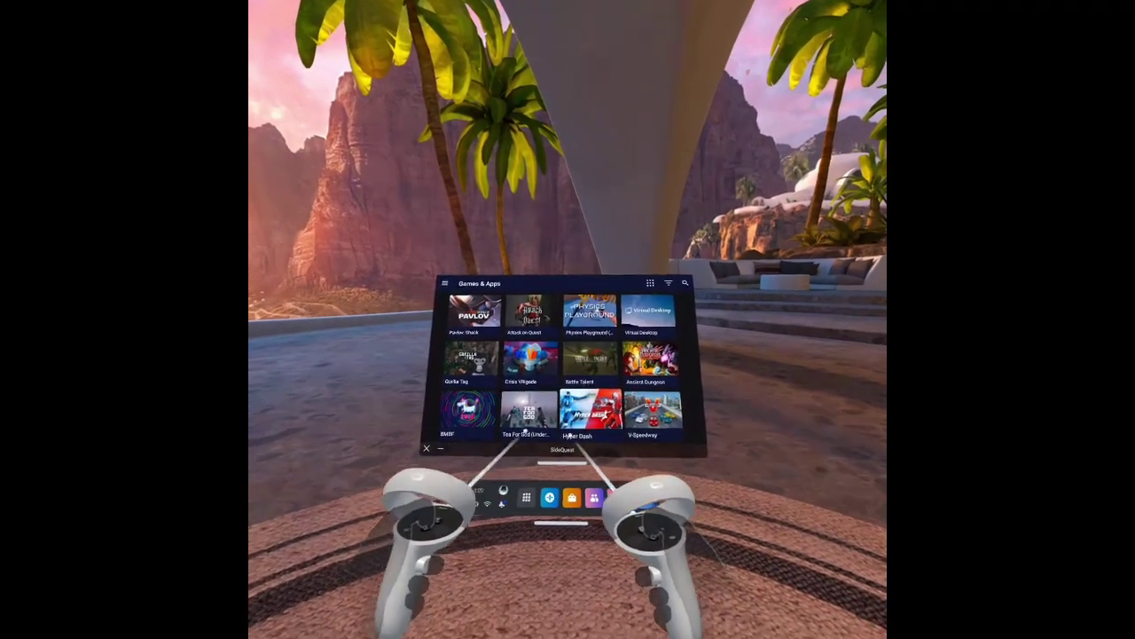
pyautogui.click(530, 494)
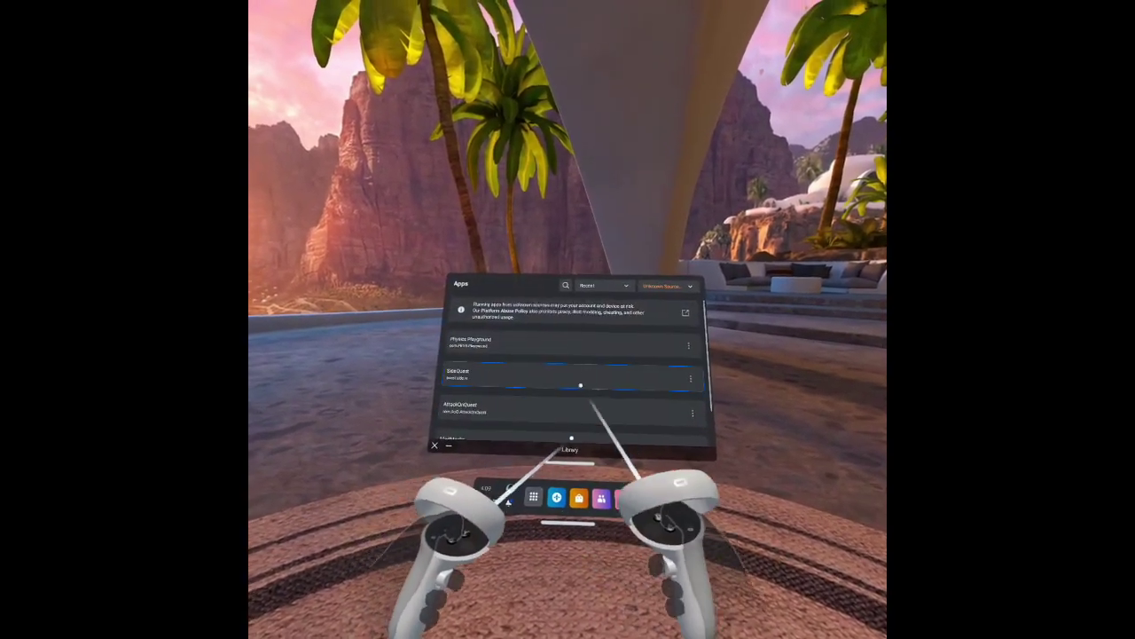